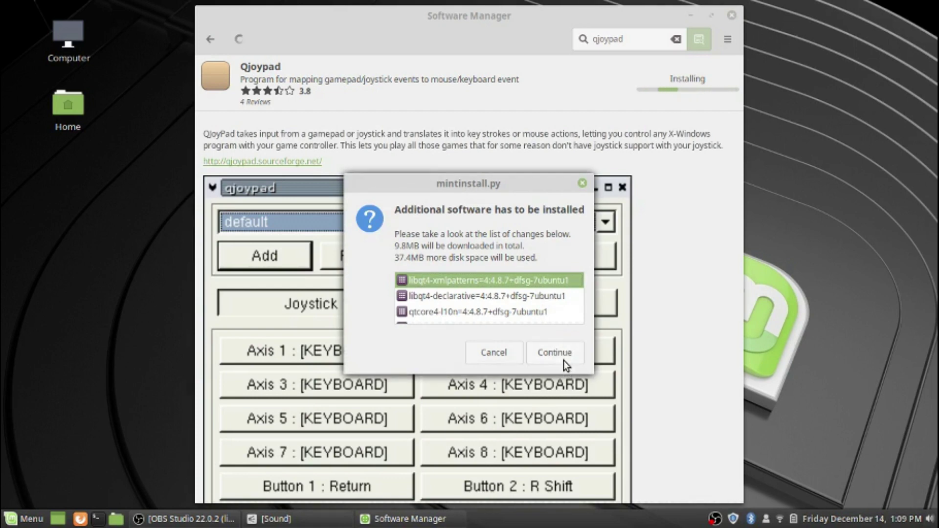
# Step: Continue the QJoyPad installation with its additional software, and launch QJoyPad with its layout window open
pyautogui.click(564, 359)
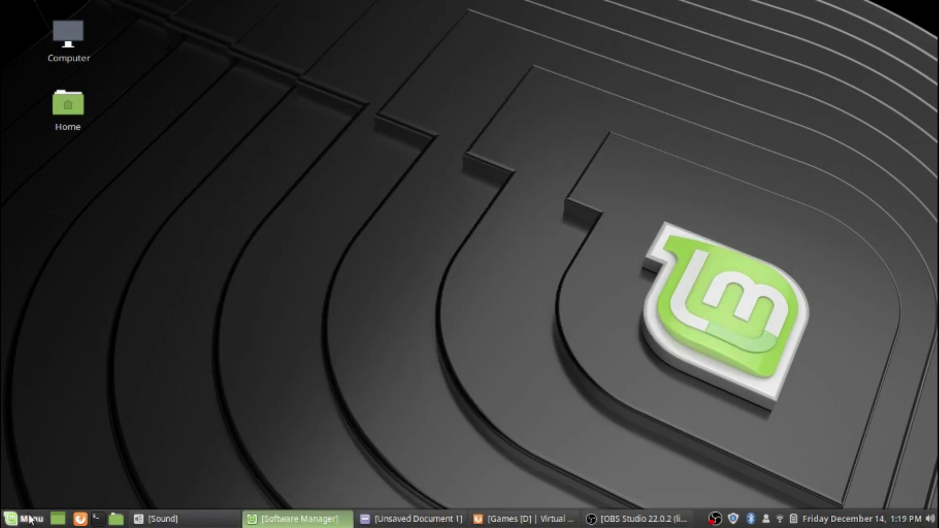
pyautogui.click(30, 515)
pyautogui.moveTo(136, 233)
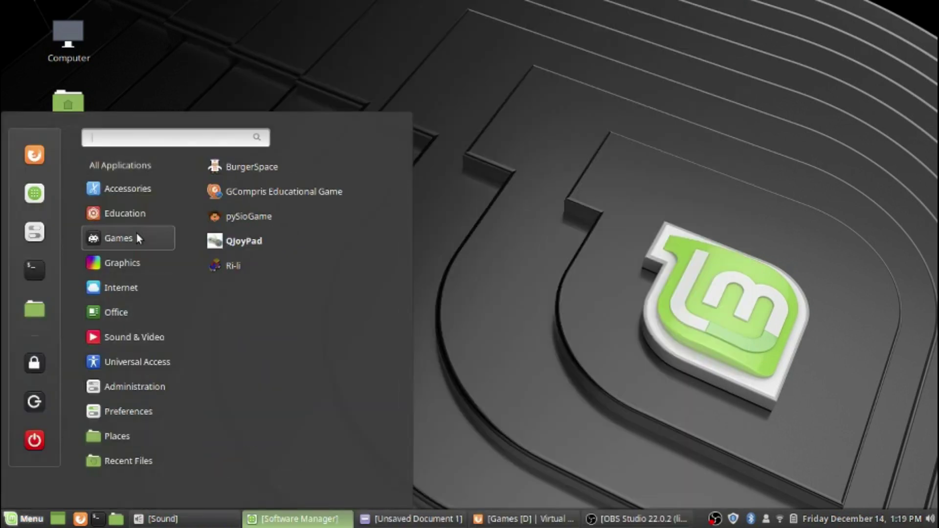
pyautogui.click(234, 242)
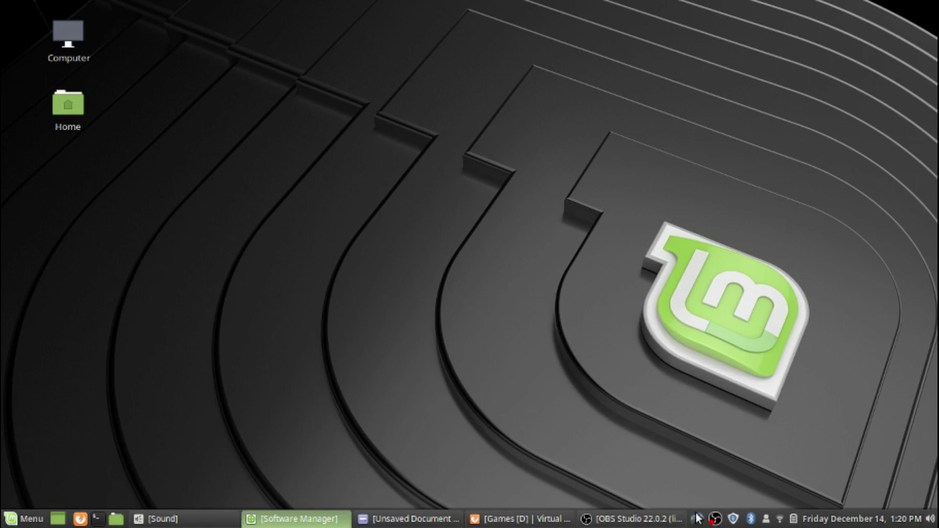
pyautogui.click(698, 518)
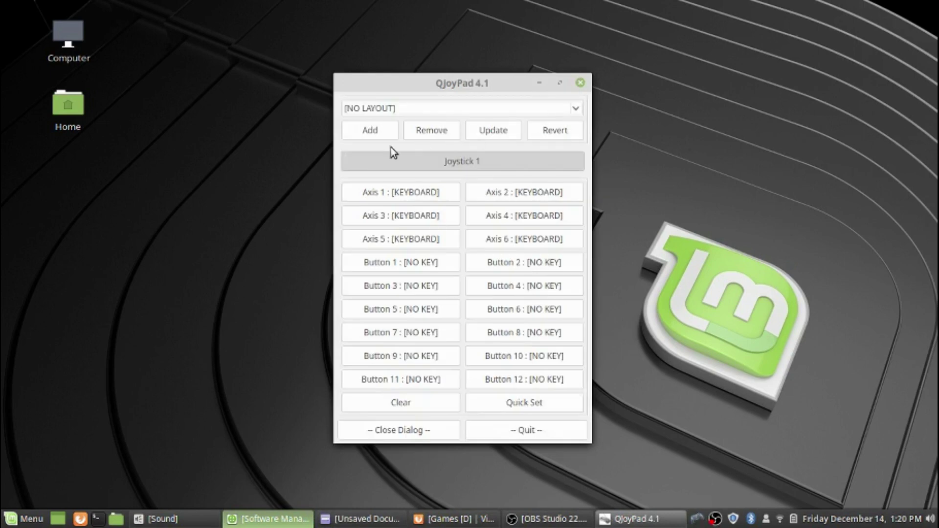
# Step: Add a new controller layout named logiteckBlue
pyautogui.click(375, 133)
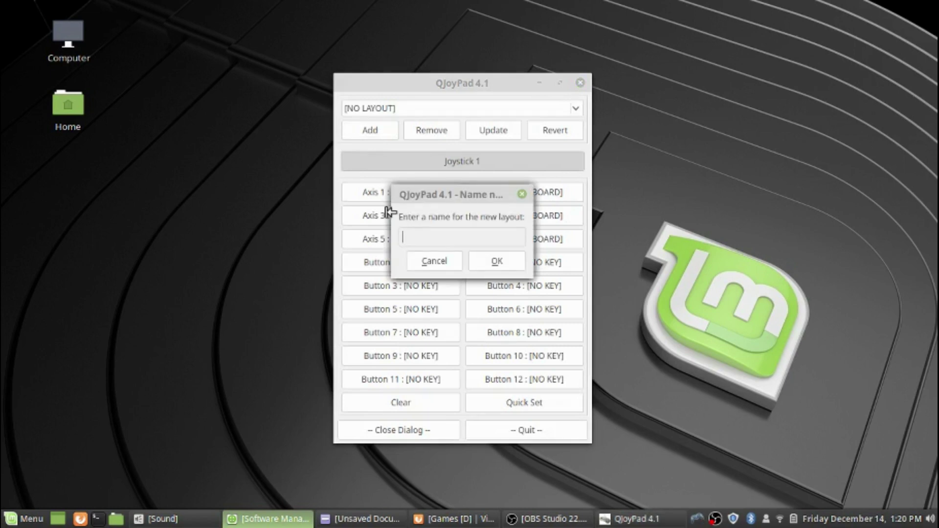
pyautogui.write('logiteckBlue')
pyautogui.press('Return')
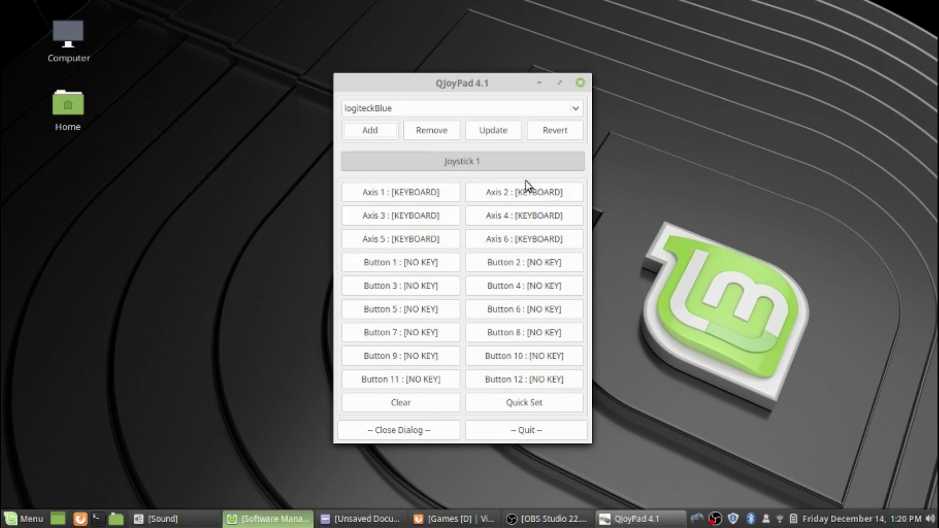
# Step: Map Axis 1 of Joystick 1 to the Left and Right arrow keys
pyautogui.click(404, 194)
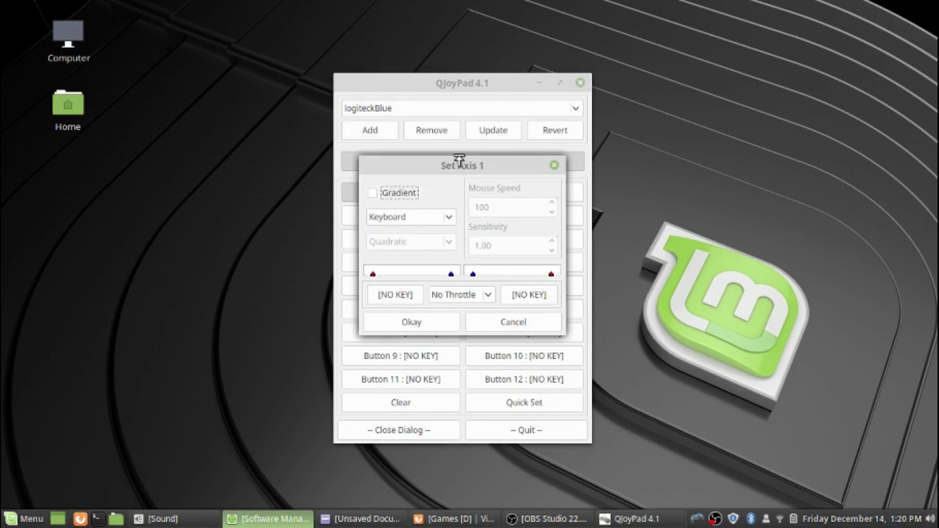
pyautogui.moveTo(459, 158); pyautogui.dragTo(499, 45)
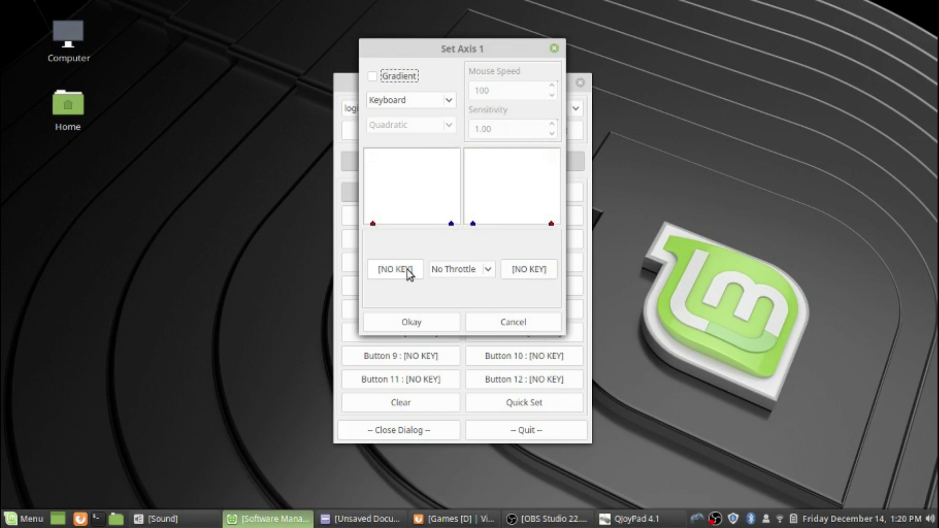
pyautogui.click(385, 272)
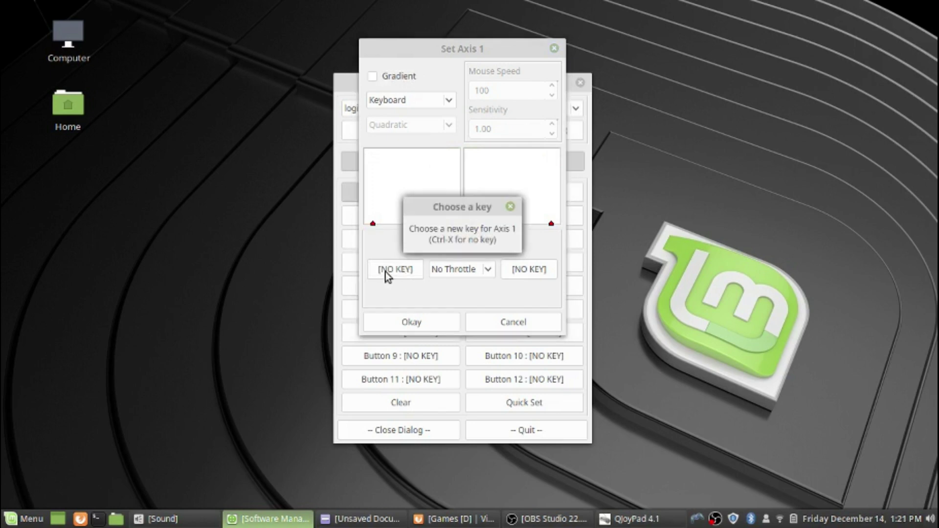
pyautogui.press('Left')
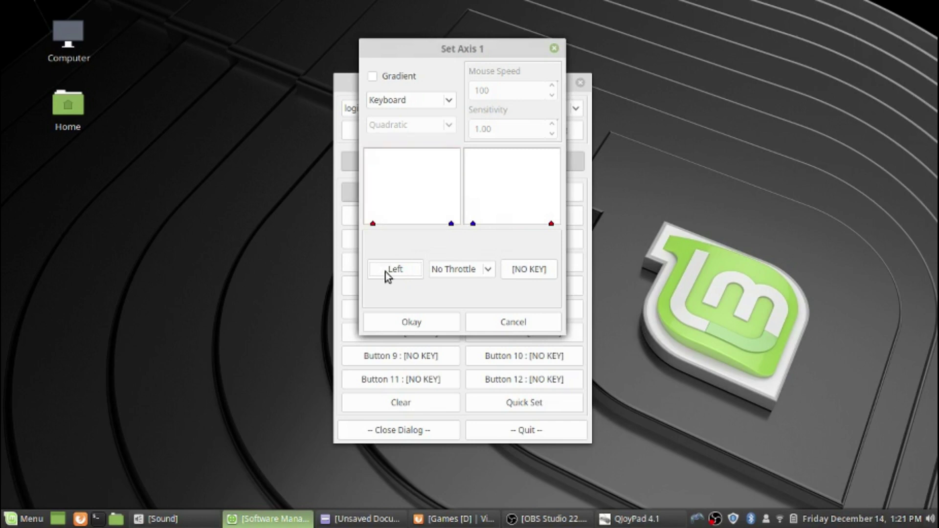
pyautogui.click(527, 270)
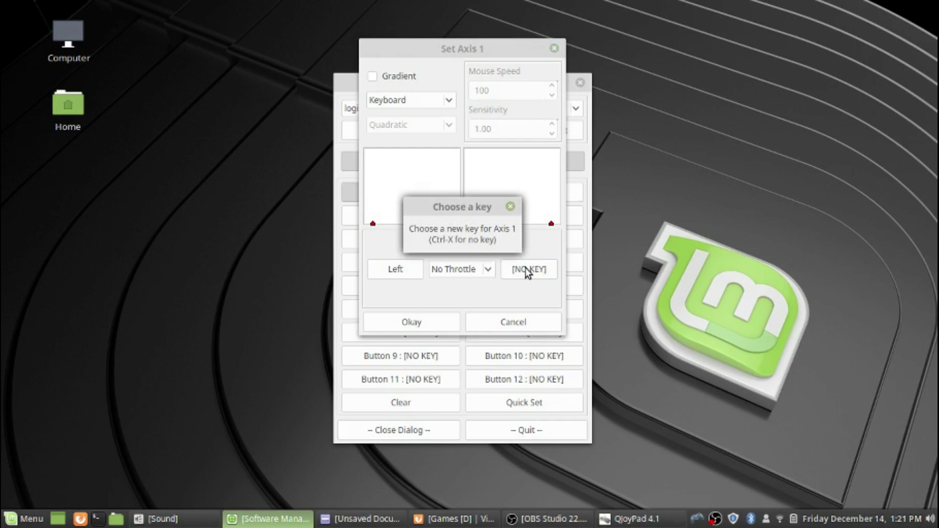
pyautogui.press('Right')
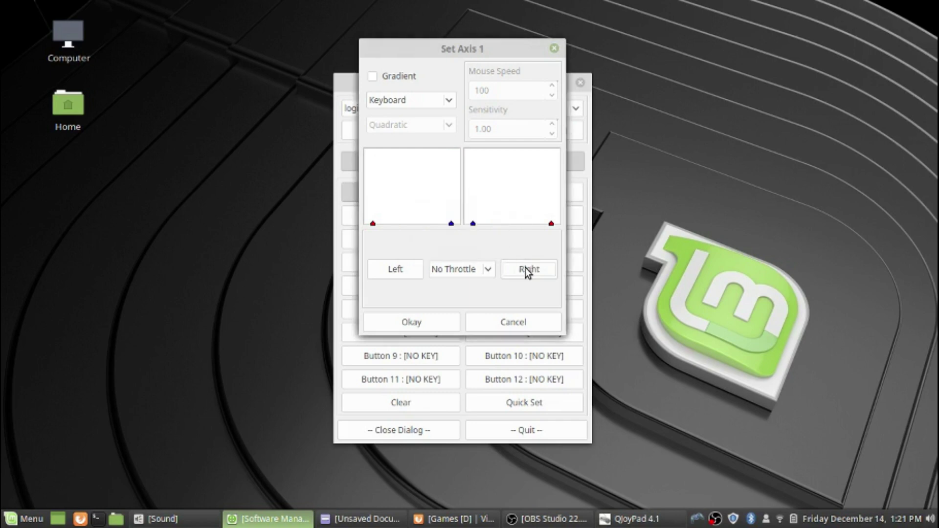
pyautogui.press('Return')
# Step: Map Axis 6 of Joystick 1 to the Up and Down arrow keys
pyautogui.click(530, 245)
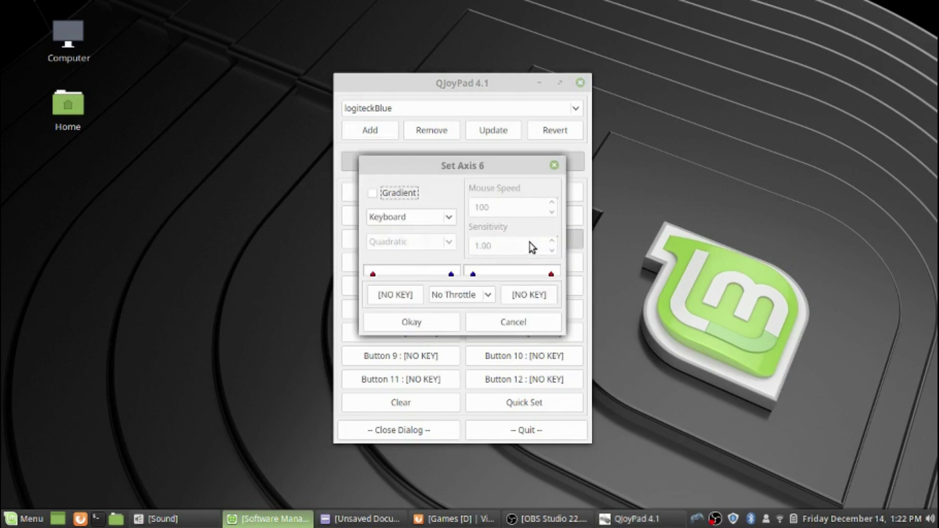
pyautogui.moveTo(486, 156); pyautogui.dragTo(490, 60)
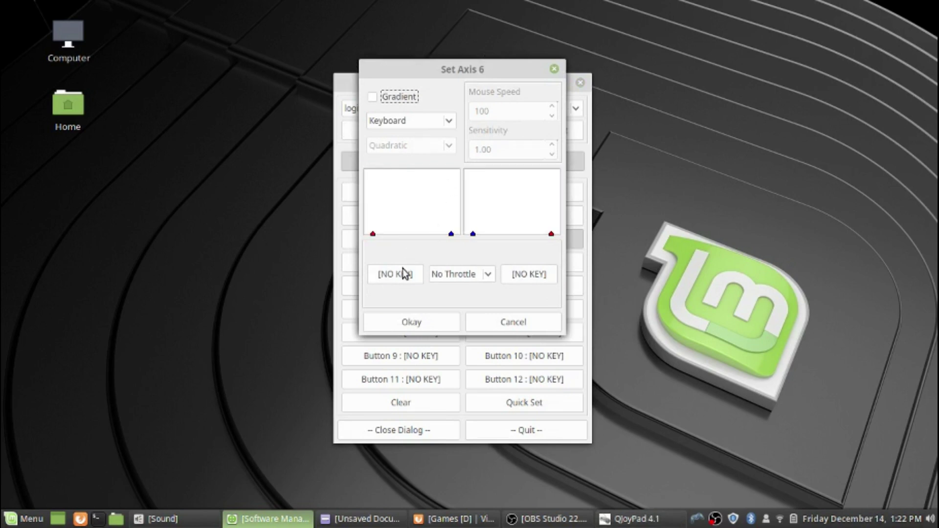
pyautogui.click(388, 278)
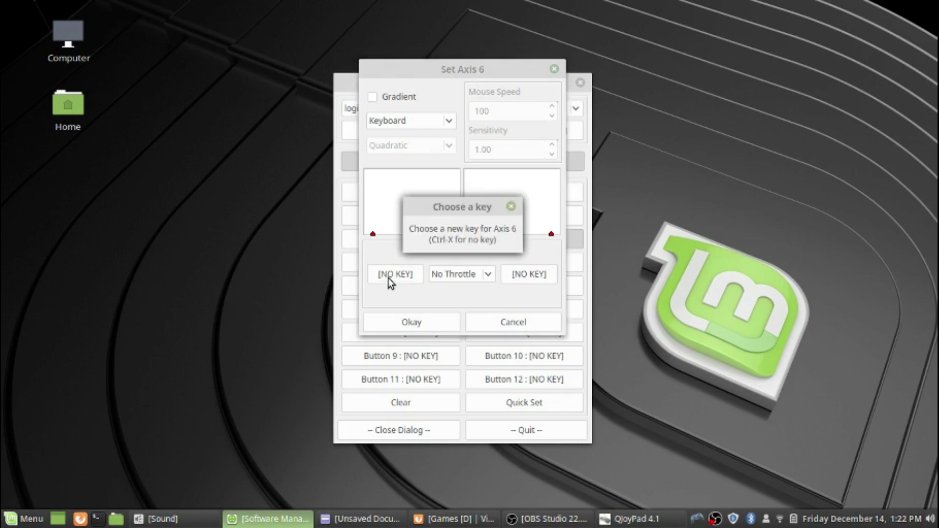
pyautogui.press('Up')
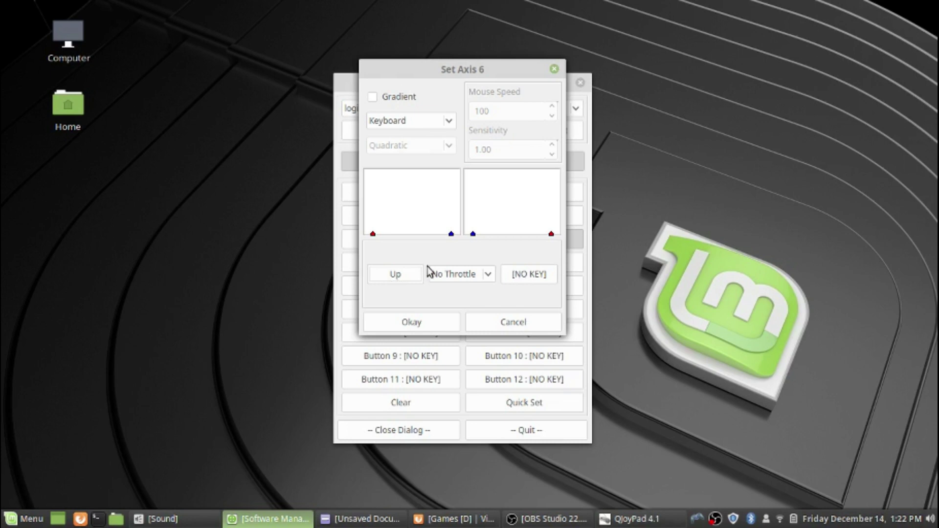
pyautogui.click(526, 273)
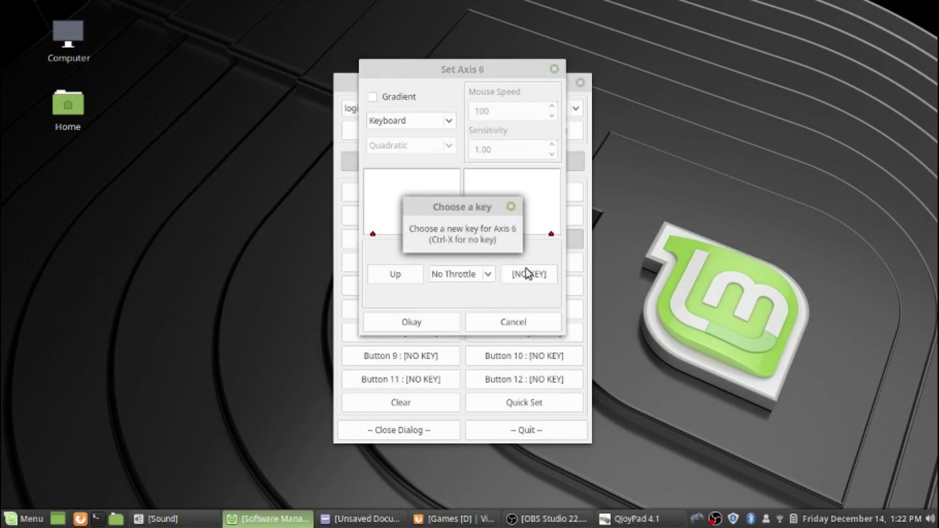
pyautogui.press('Down')
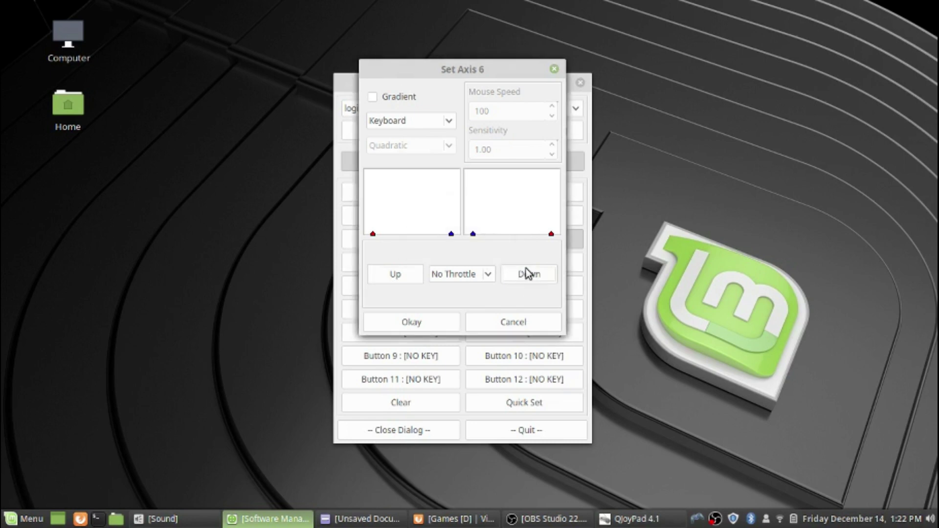
pyautogui.click(412, 324)
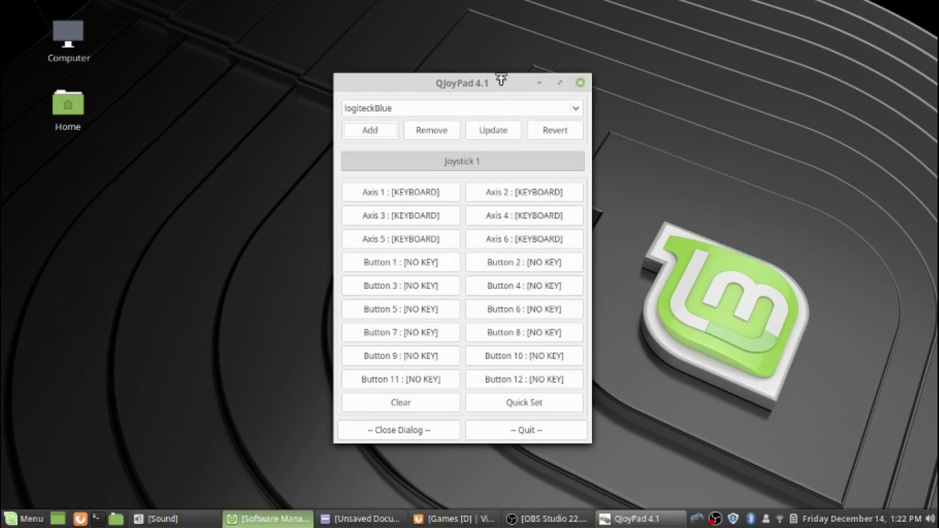
# Step: Review the key assignments of Axis 6 and leave its settings without changing them
pyautogui.click(494, 235)
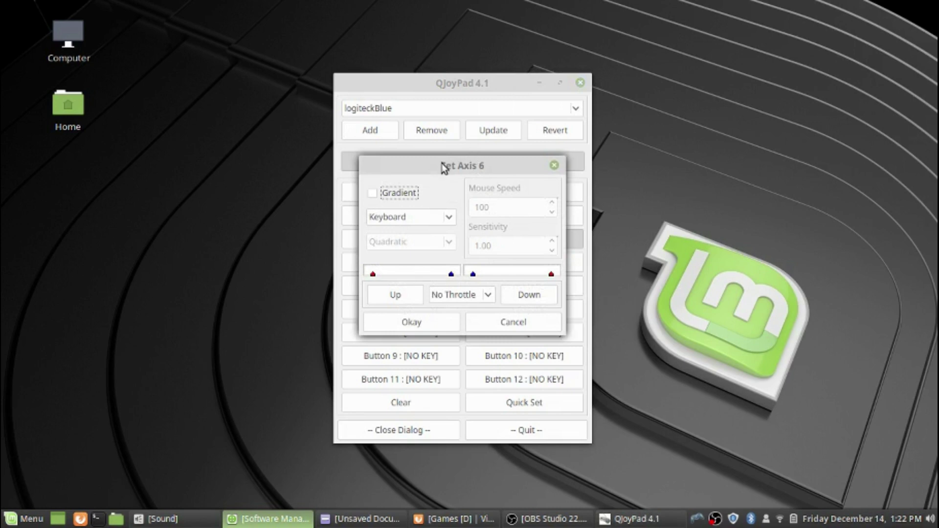
pyautogui.moveTo(454, 158); pyautogui.dragTo(467, 63)
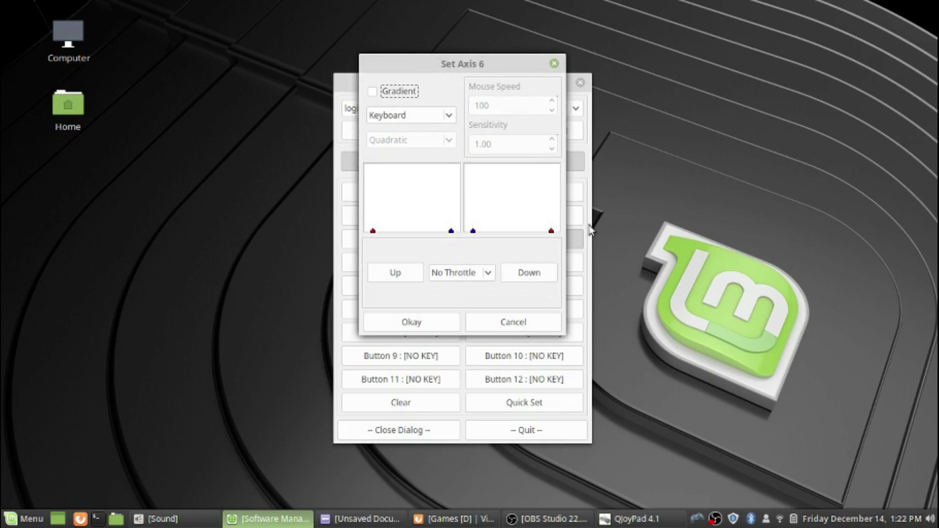
pyautogui.click(541, 321)
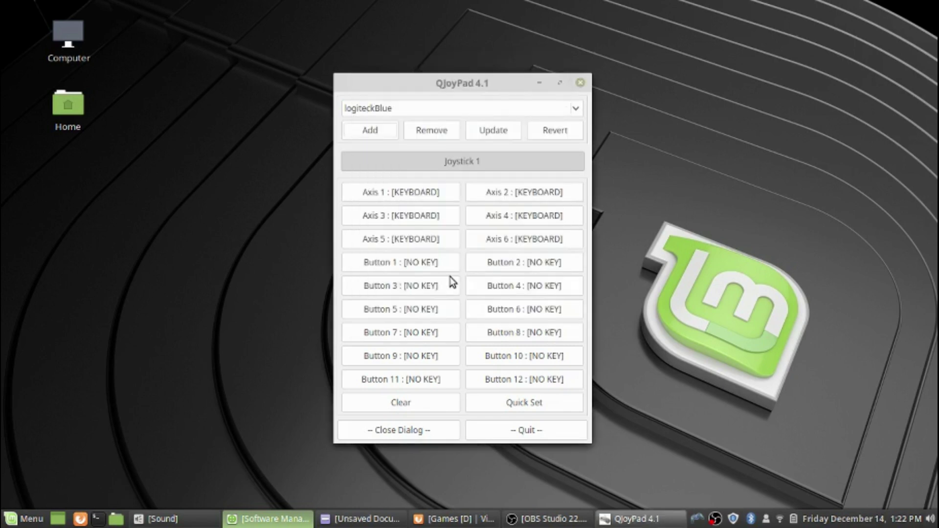
# Step: Map Axis 5 of Joystick 1 to the Left and Right arrow keys
pyautogui.click(425, 239)
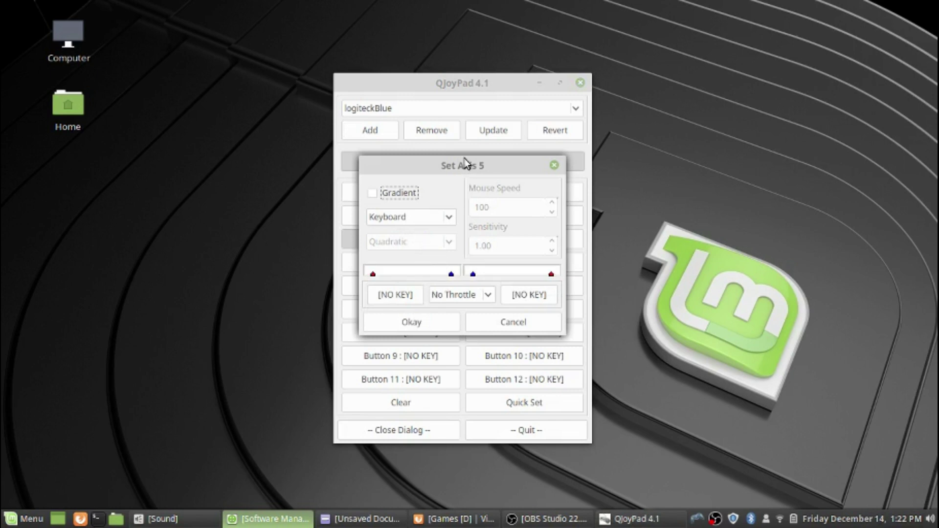
pyautogui.moveTo(469, 158); pyautogui.dragTo(466, 70)
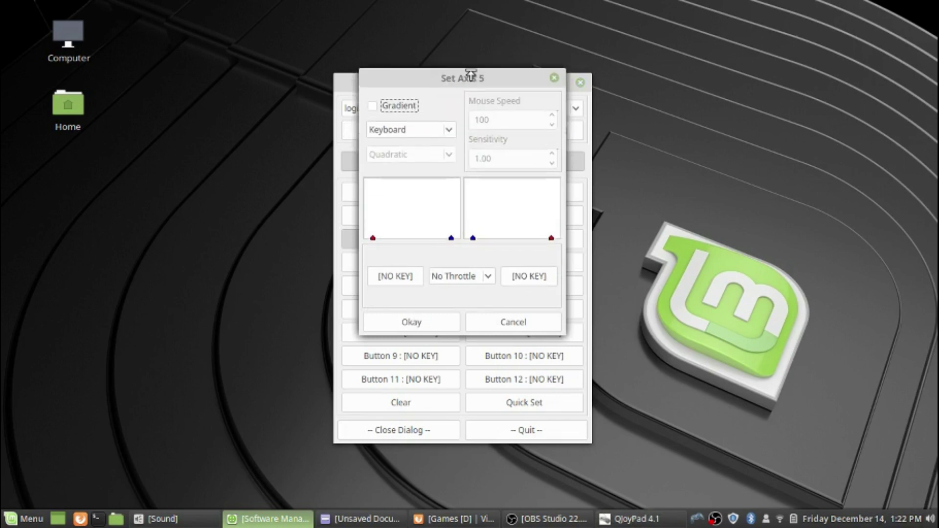
pyautogui.click(401, 276)
pyautogui.click(525, 277)
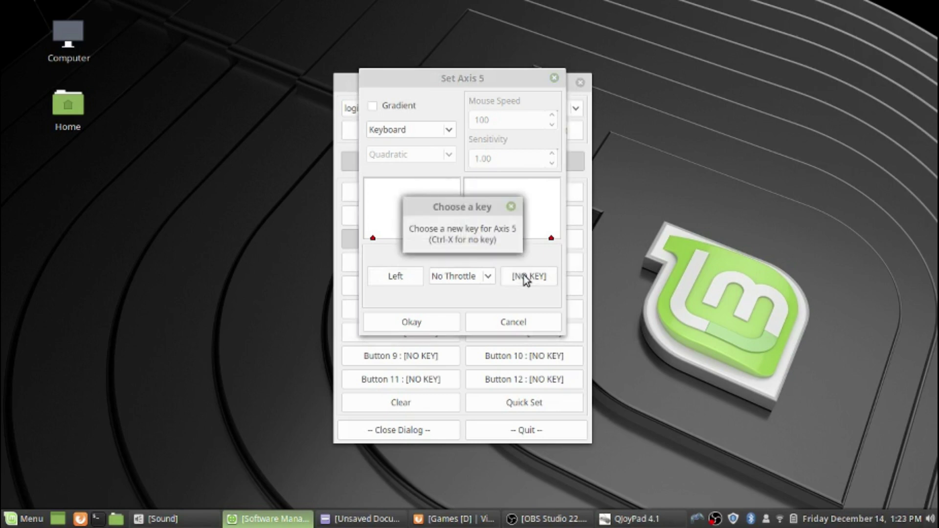
pyautogui.press('Right')
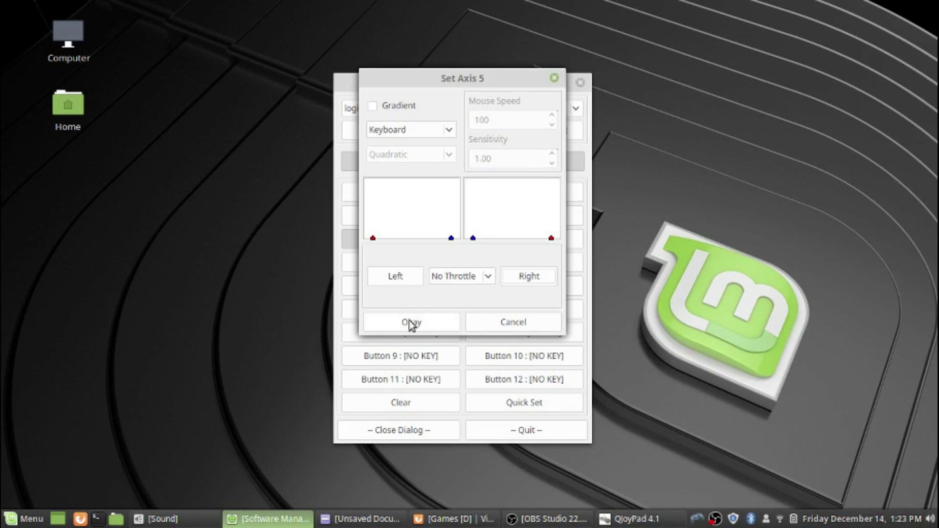
pyautogui.click(430, 319)
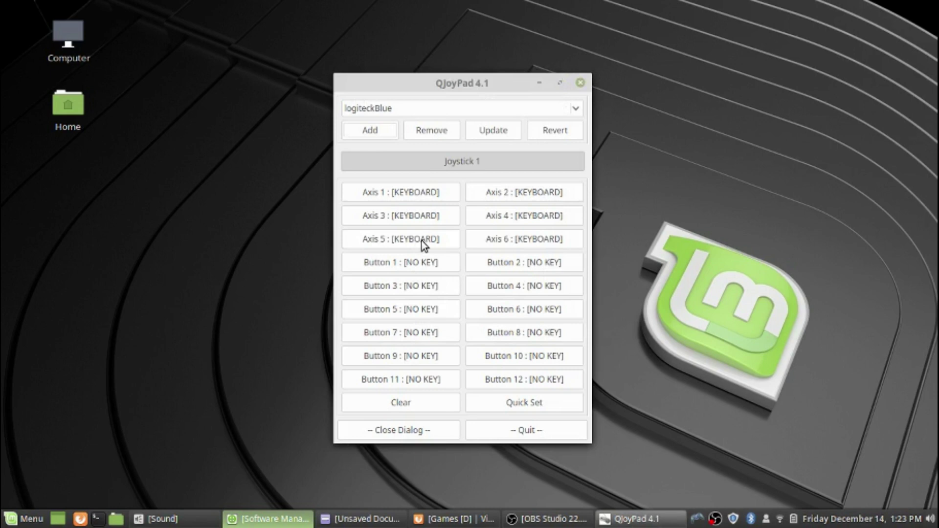
# Step: Map Button 1 of Joystick 1 to Space, with Sticky and Rapid Fire turned off
pyautogui.click(415, 262)
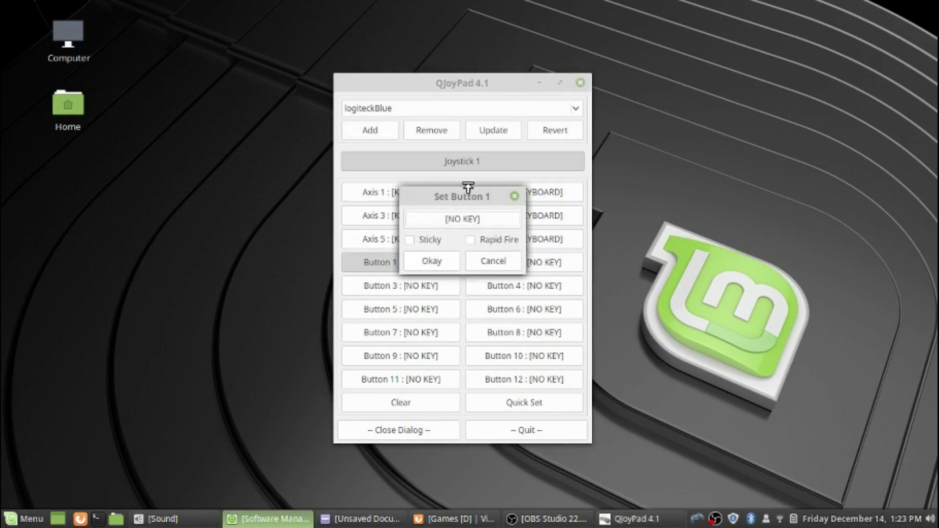
pyautogui.moveTo(467, 186); pyautogui.dragTo(484, 93)
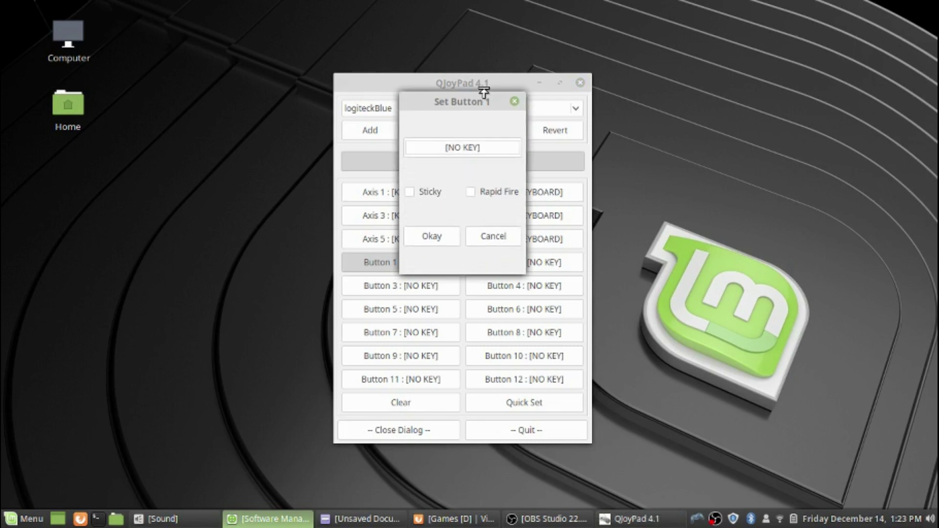
pyautogui.click(482, 237)
pyautogui.click(491, 264)
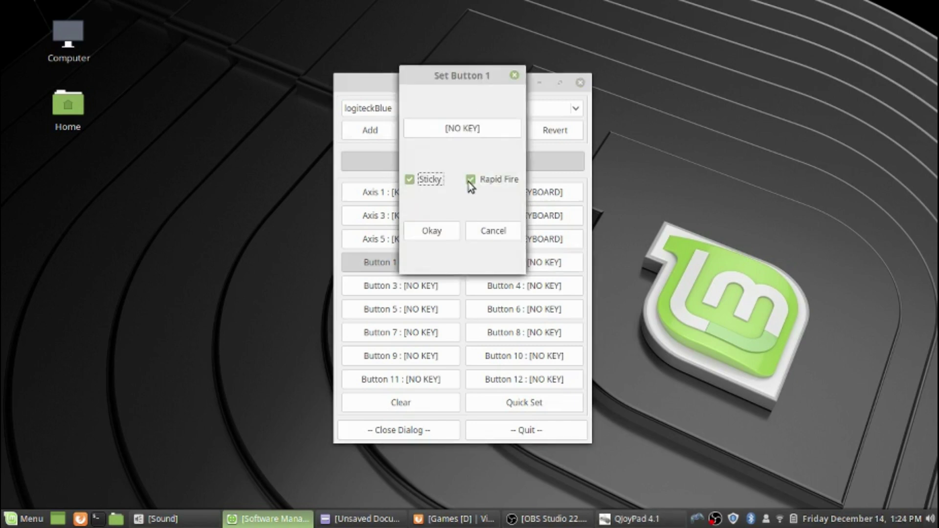
pyautogui.click(468, 182)
pyautogui.click(412, 183)
pyautogui.click(476, 131)
pyautogui.press('space')
pyautogui.click(445, 231)
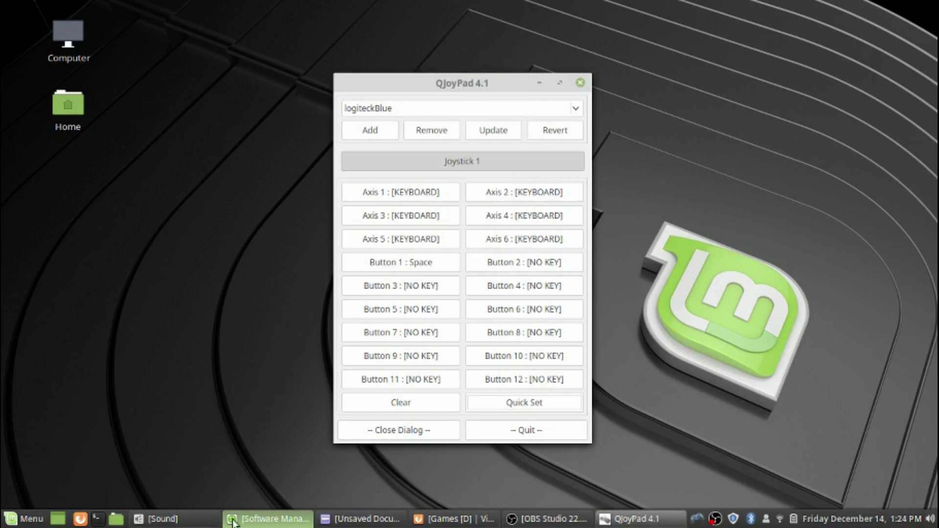
# Step: Switch to the unsaved text document to test the Space mapping of Button 1, and minimize the document
pyautogui.click(365, 518)
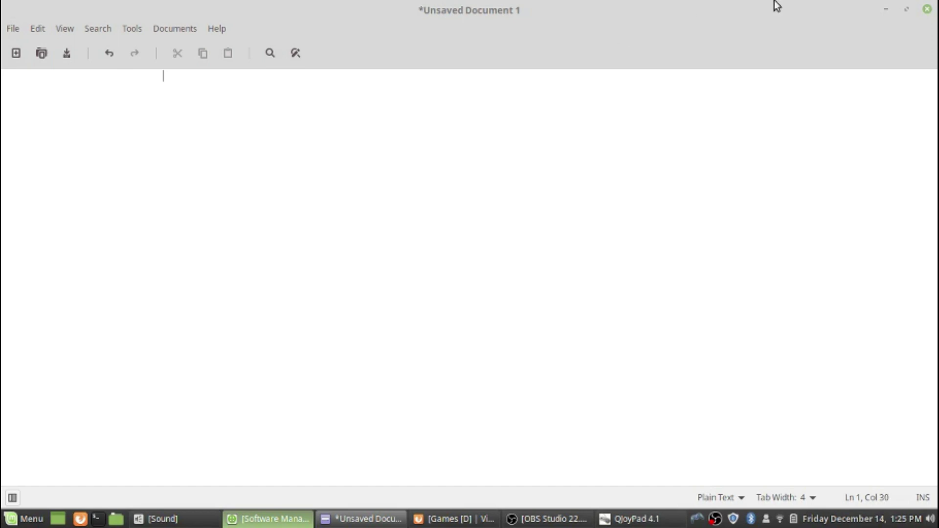
pyautogui.click(886, 9)
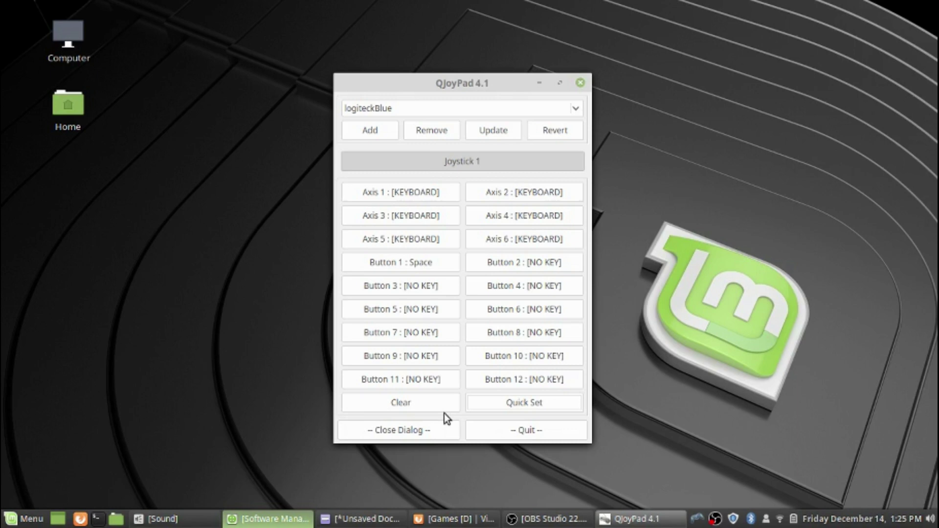
# Step: Switch to Firefox and open Donkey Kong Junior from the Virtual Atari list of games starting with D
pyautogui.click(431, 519)
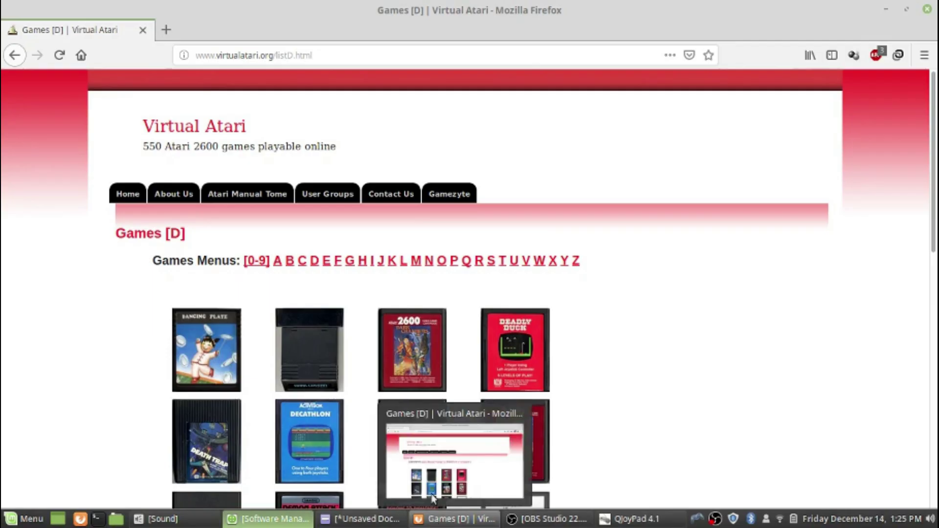
pyautogui.scroll(-7, 636, 265)
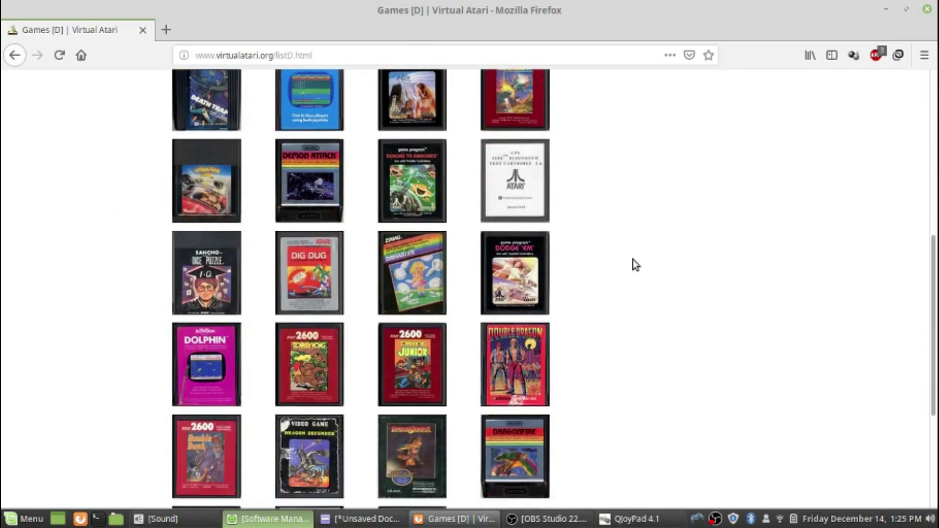
pyautogui.click(417, 355)
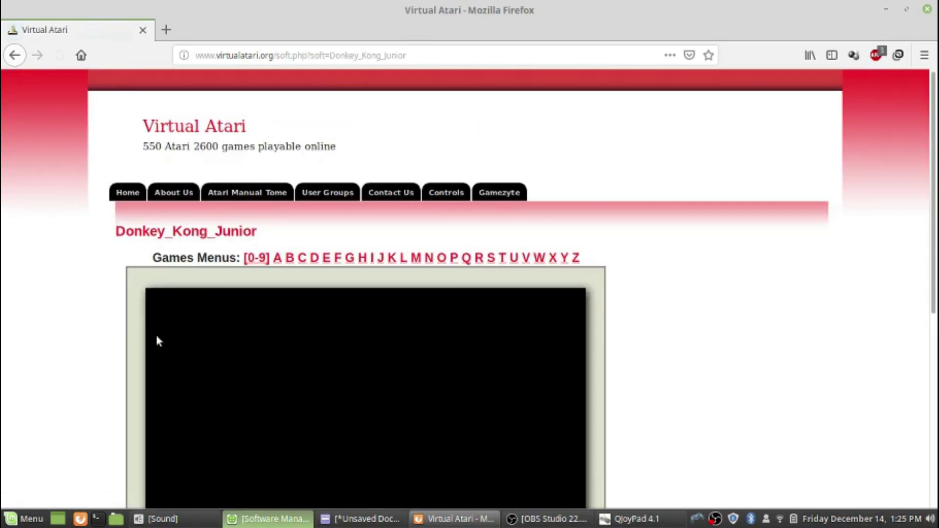
# Step: Start a new Donkey Kong Junior game with the emulator's Game Reset switch
pyautogui.scroll(-3, 44, 324)
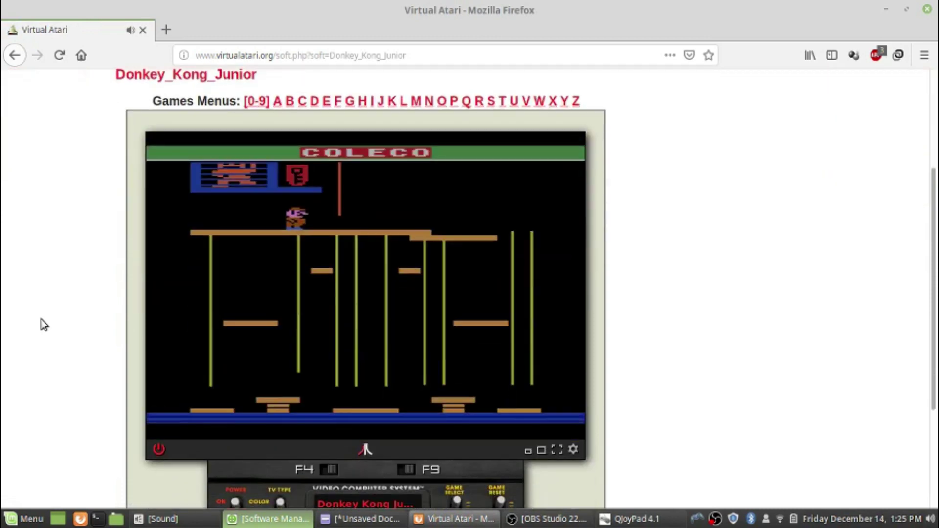
pyautogui.scroll(-1, 43, 324)
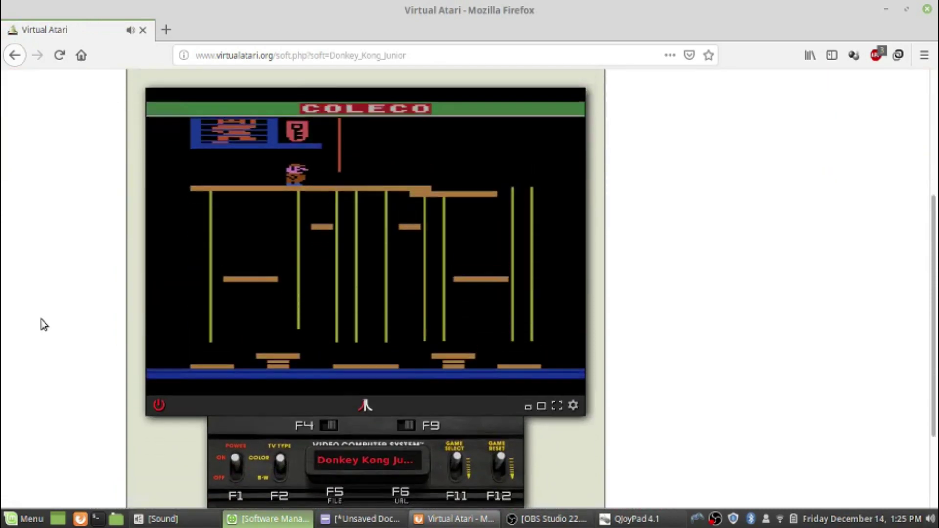
pyautogui.click(501, 467)
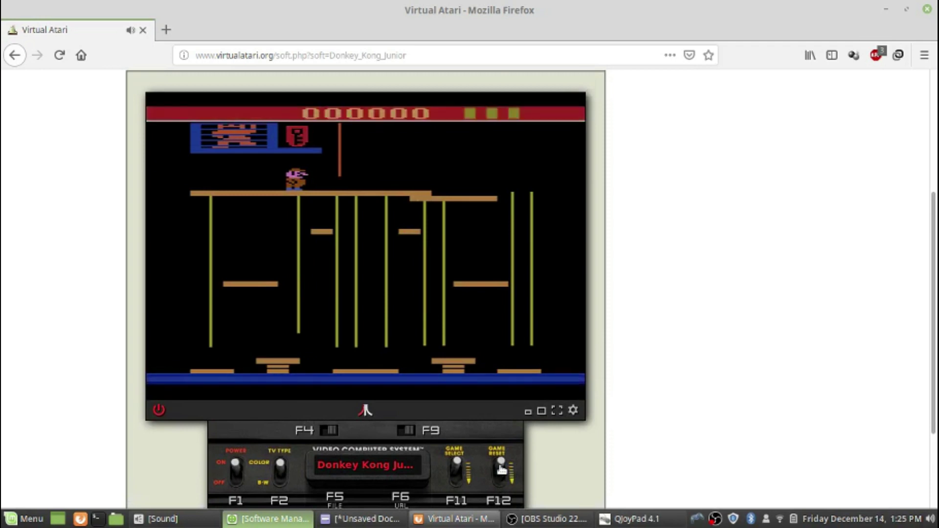
pyautogui.press('XF86AudioRaiseVolume')
pyautogui.press('XF86AudioLowerVolume')
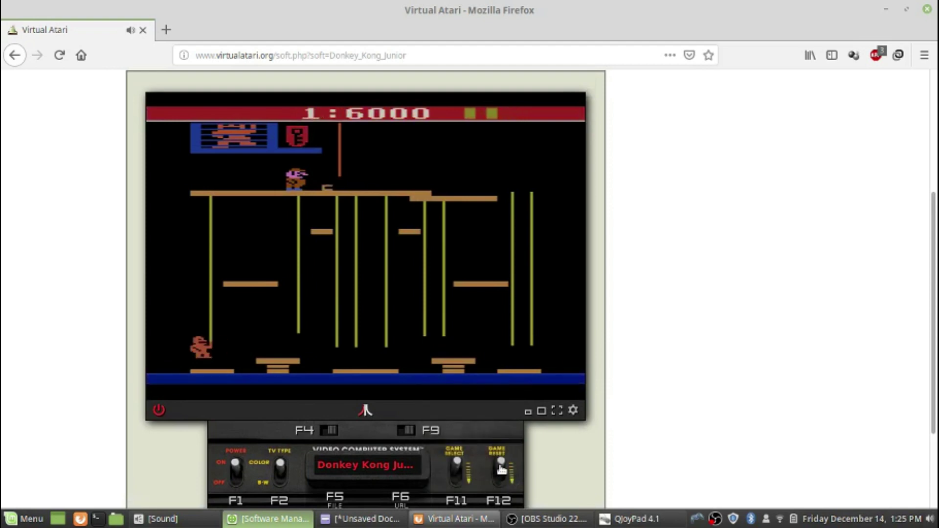
# Step: Test the gamepad by climbing Junior up the first vine, then across to the second vine and down
pyautogui.press('Up')
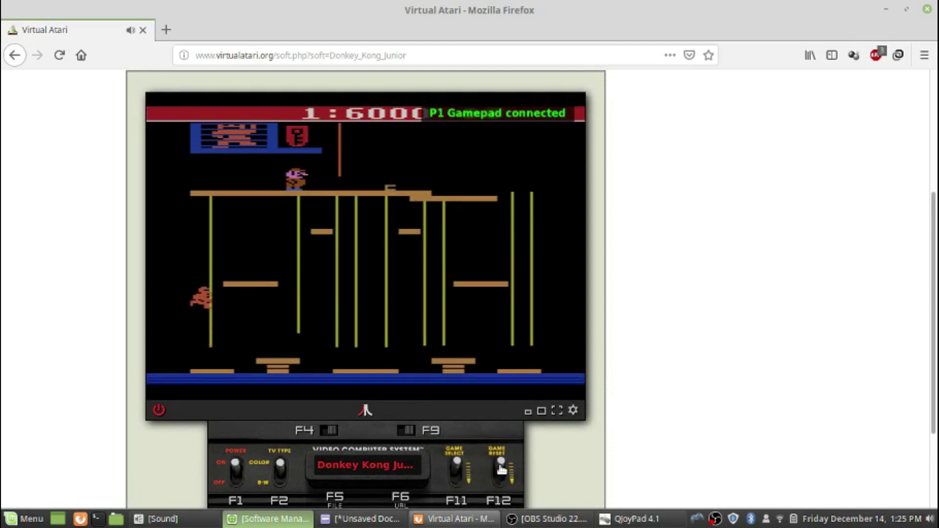
pyautogui.press('Right')
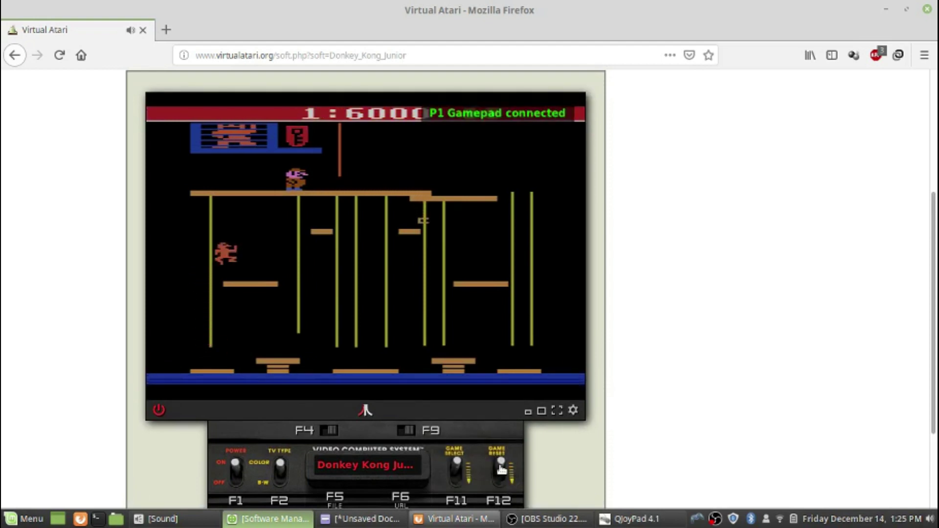
pyautogui.press('Right')
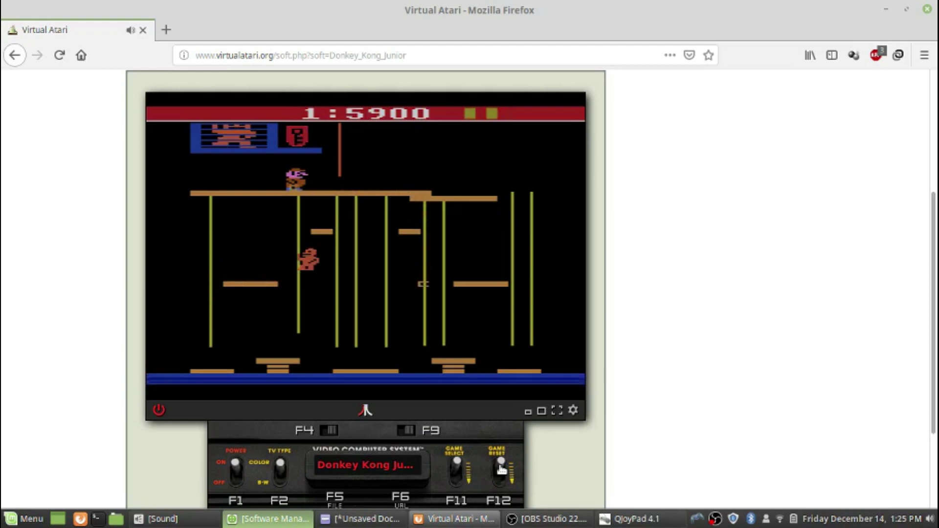
pyautogui.press('Down')
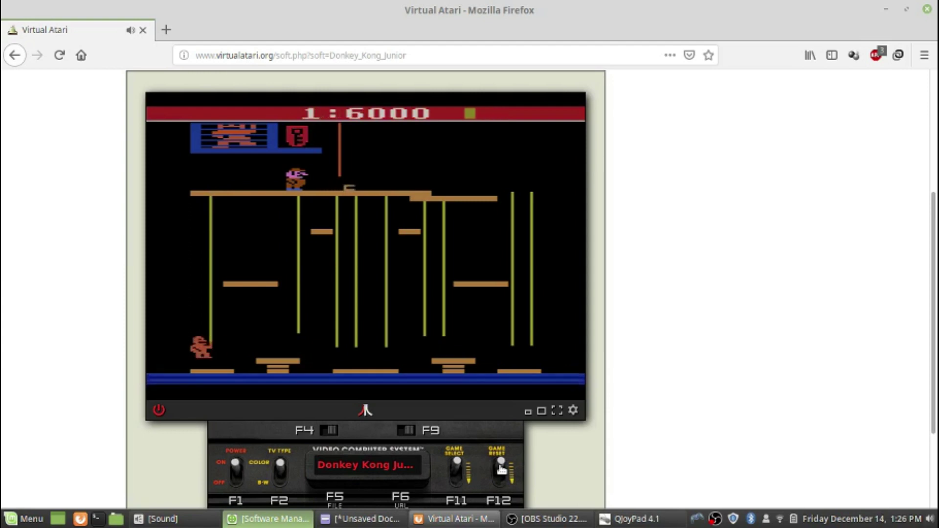
# Step: Test walking Junior right and left on the starting platform, and reset the game
pyautogui.press('Right')
pyautogui.press('Right')
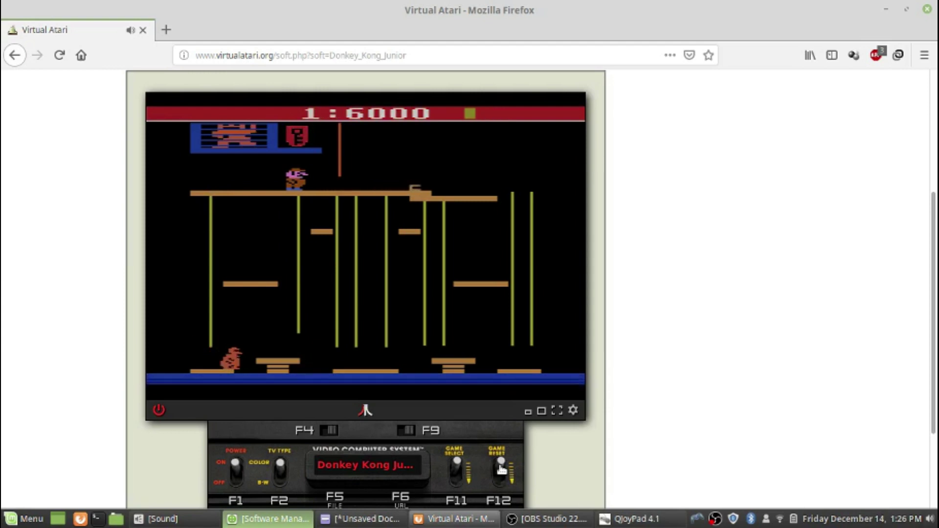
pyautogui.press('Left')
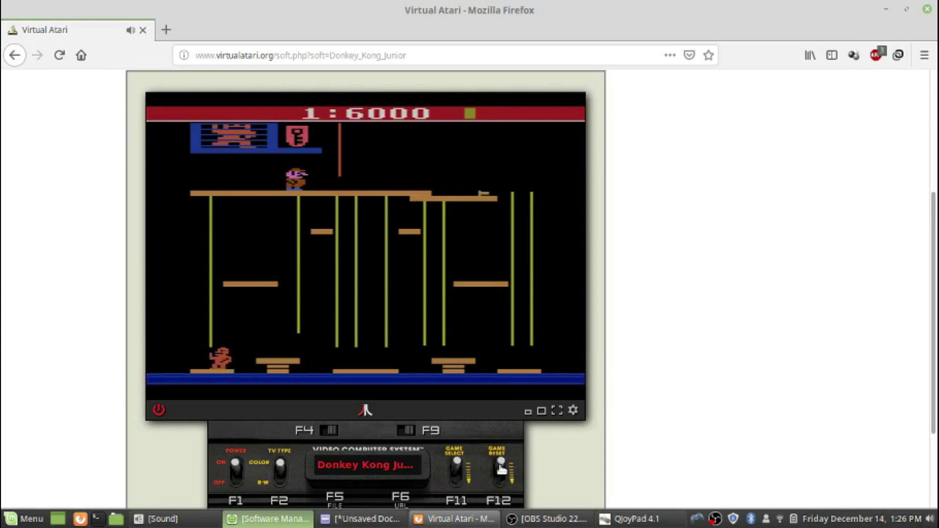
pyautogui.press('Left')
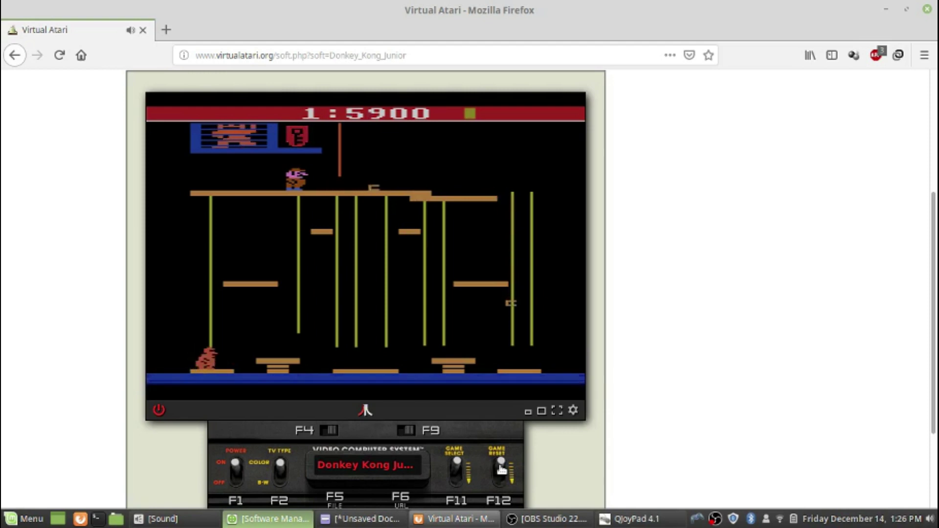
pyautogui.click(501, 469)
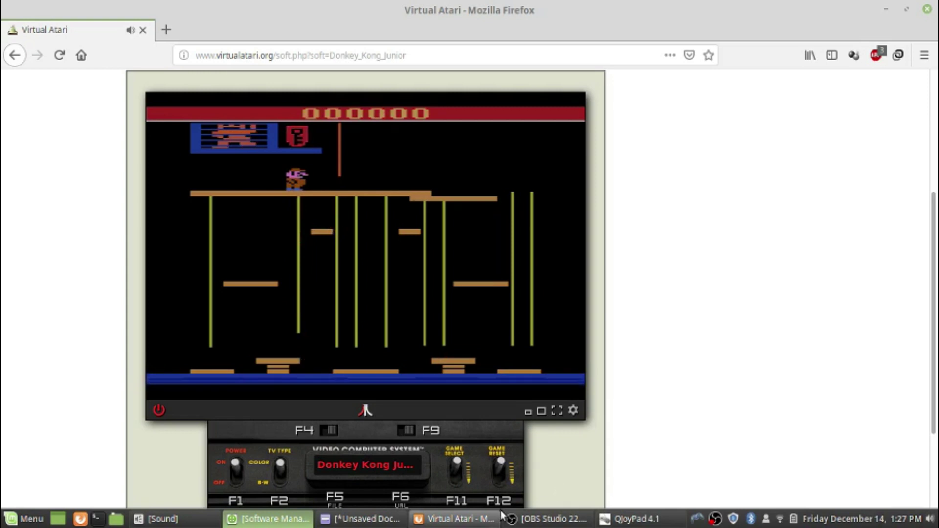
# Step: Switch to QJoyPad, examine the key assignments of Axis 6 and leave its settings without changing them
pyautogui.click(636, 517)
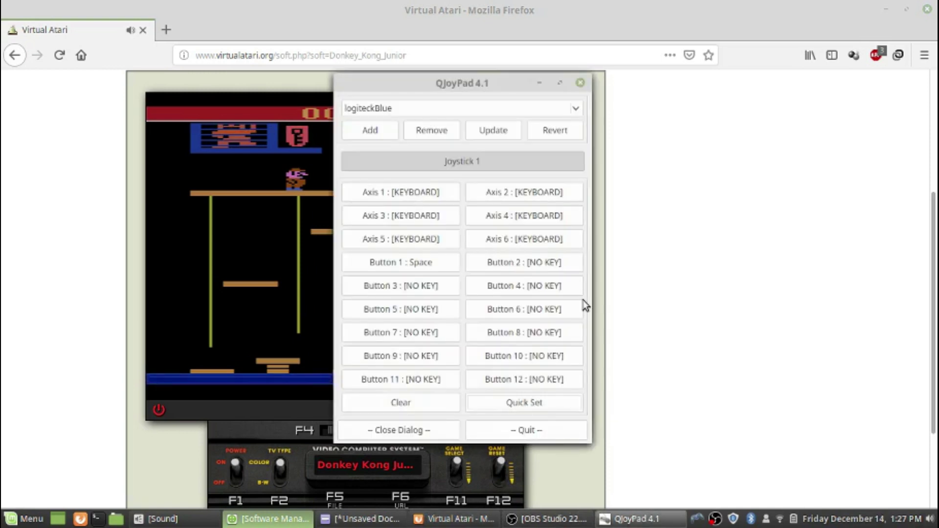
pyautogui.click(517, 244)
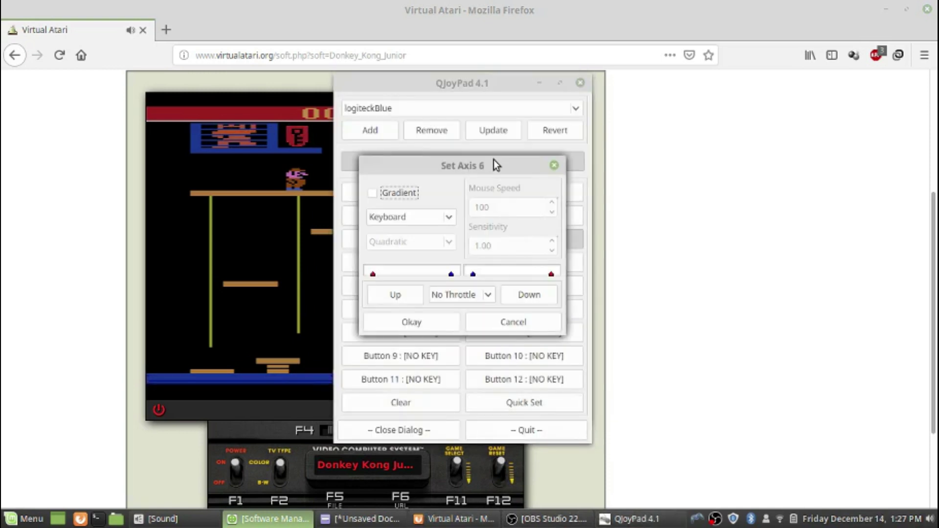
pyautogui.moveTo(495, 157); pyautogui.dragTo(505, 57)
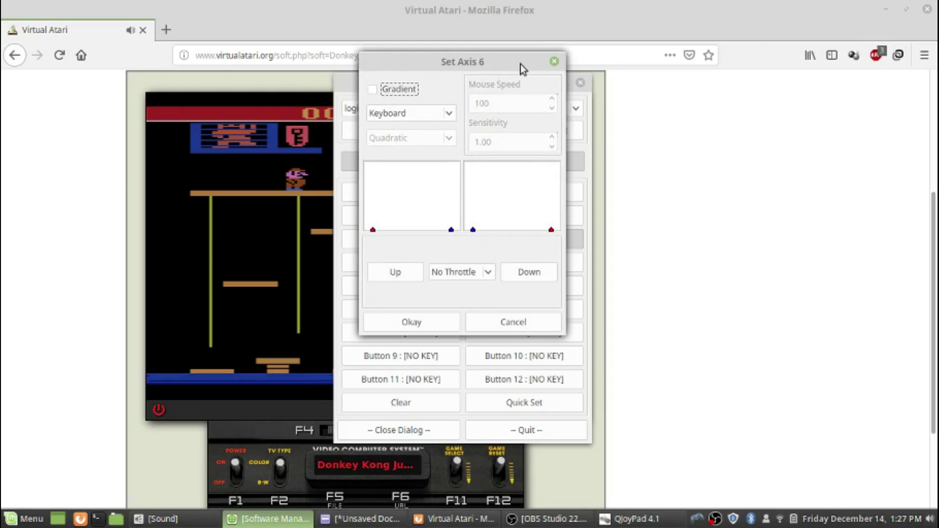
pyautogui.click(554, 62)
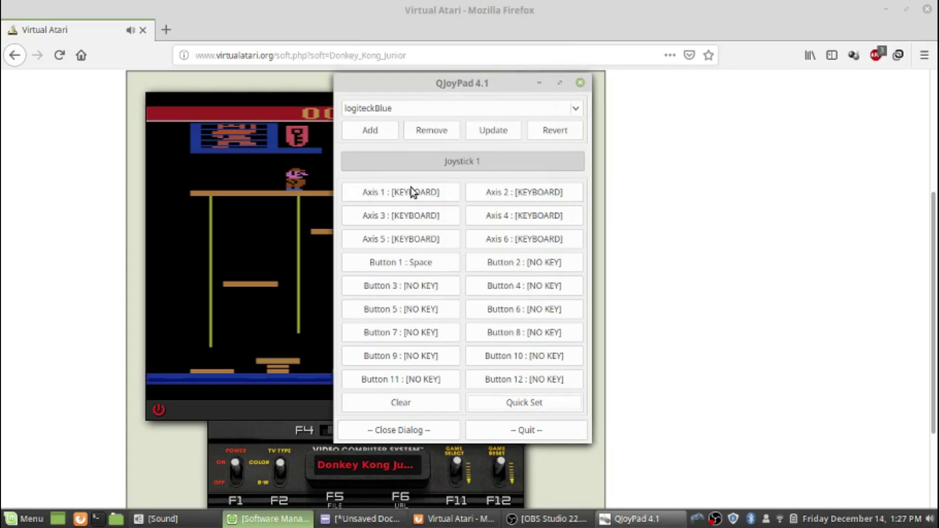
# Step: Assign the Left arrow key to the unassigned direction of Axis 5 and confirm the axis settings
pyautogui.click(402, 239)
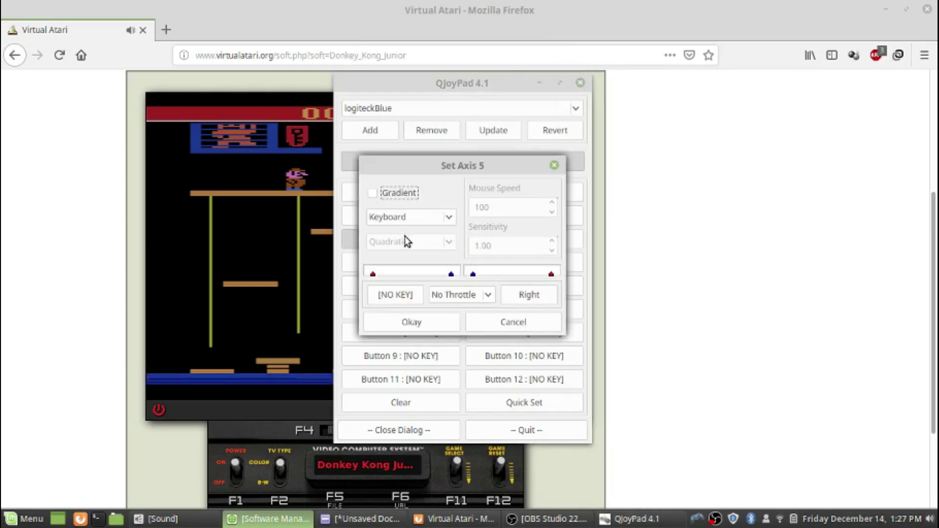
pyautogui.moveTo(465, 155); pyautogui.dragTo(449, 78)
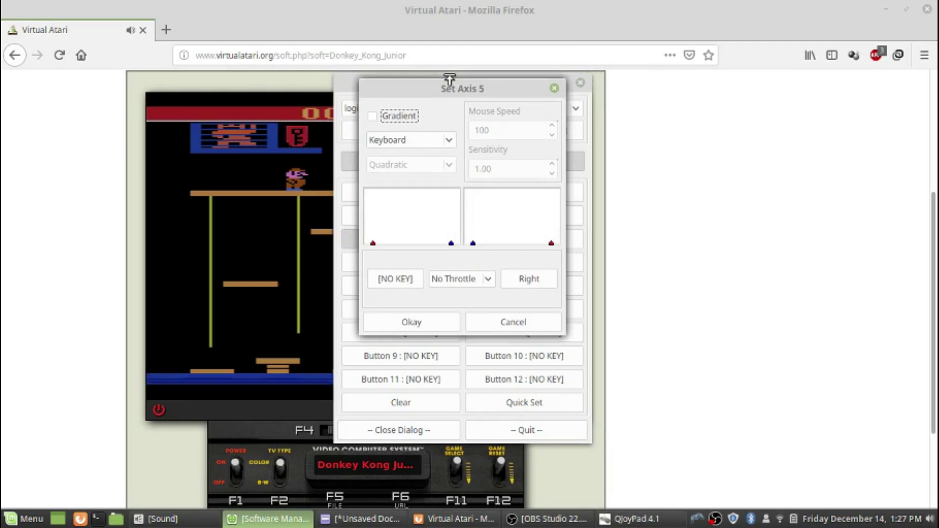
pyautogui.click(391, 280)
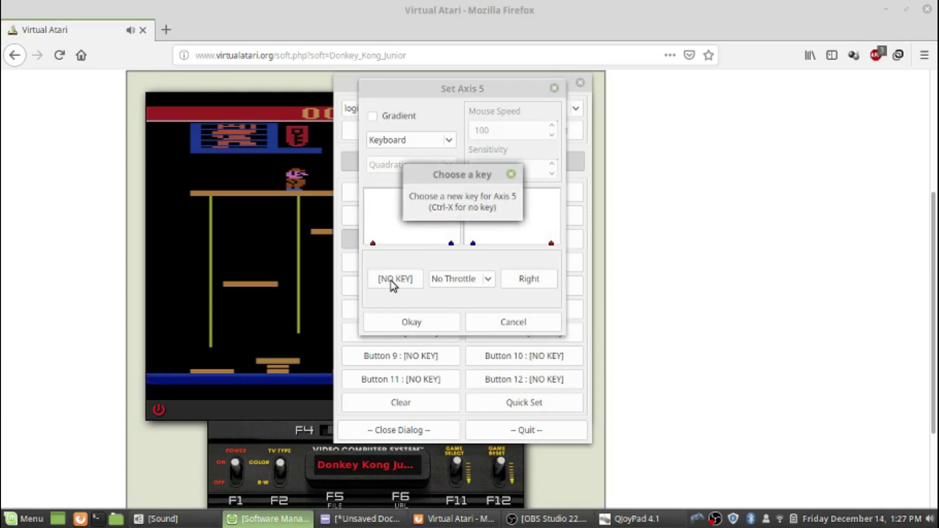
pyautogui.press('Left')
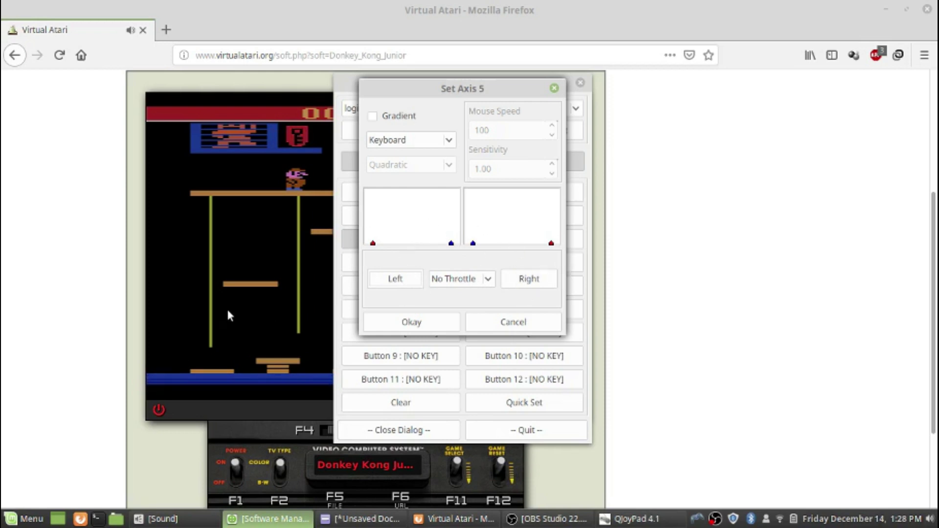
pyautogui.click(414, 324)
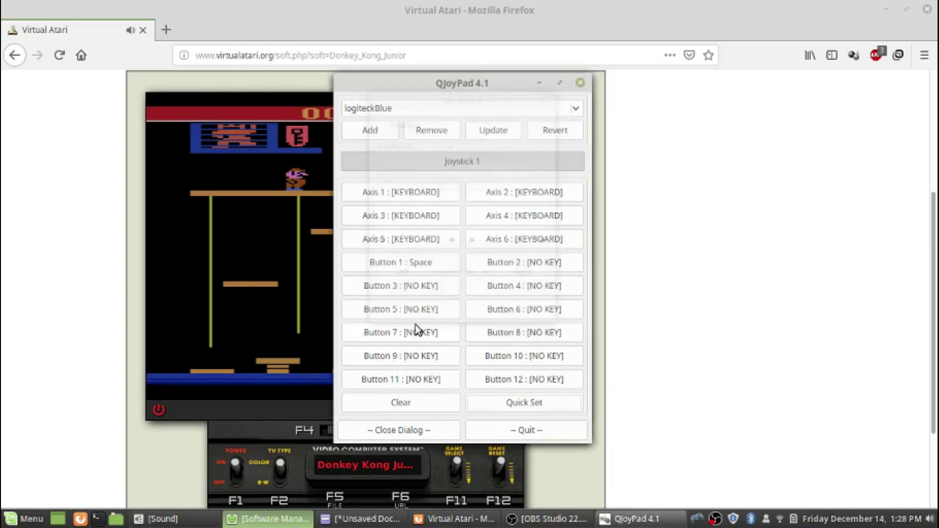
# Step: Minimize QJoyPad and restart the Donkey Kong Junior game
pyautogui.click(540, 83)
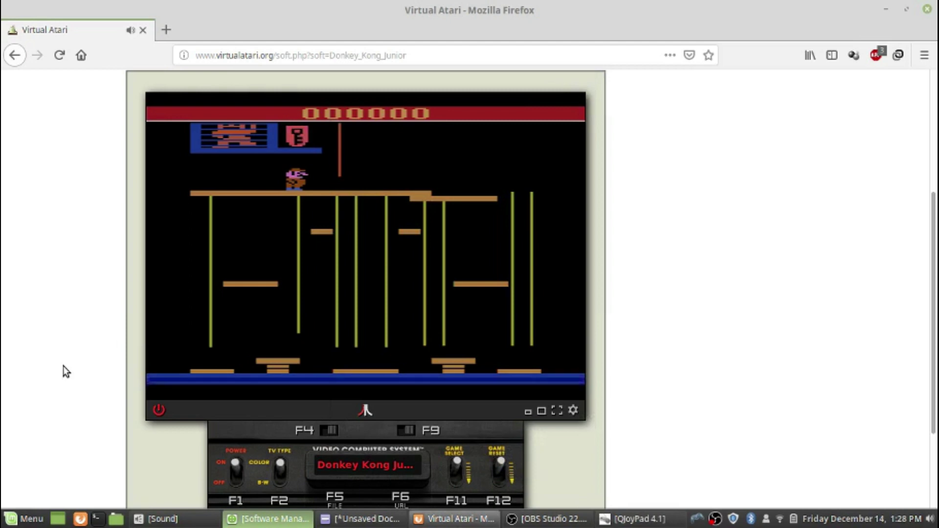
pyautogui.press('F12')
# Step: Climb Junior up the first vine, then cross the middle platform and jump to the second vine
pyautogui.press('Up')
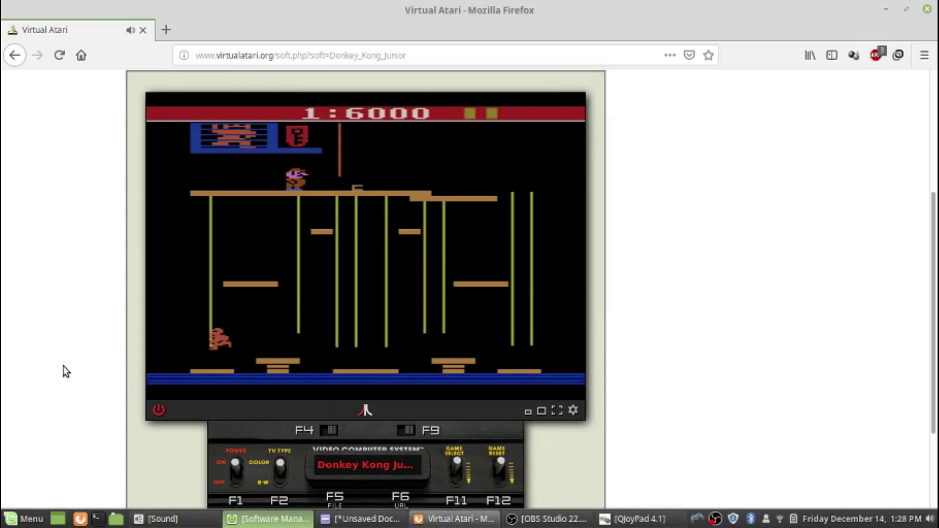
pyautogui.press('Up')
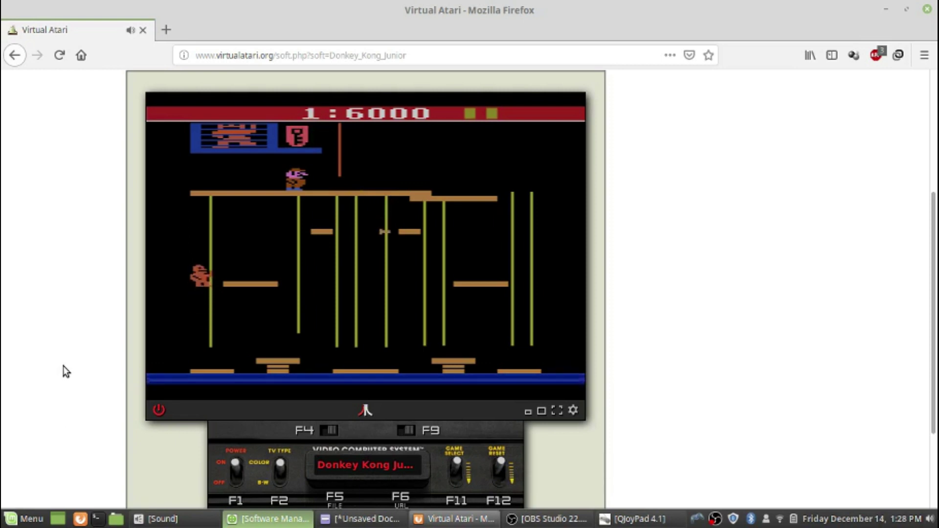
pyautogui.press('Right')
pyautogui.press('Right')
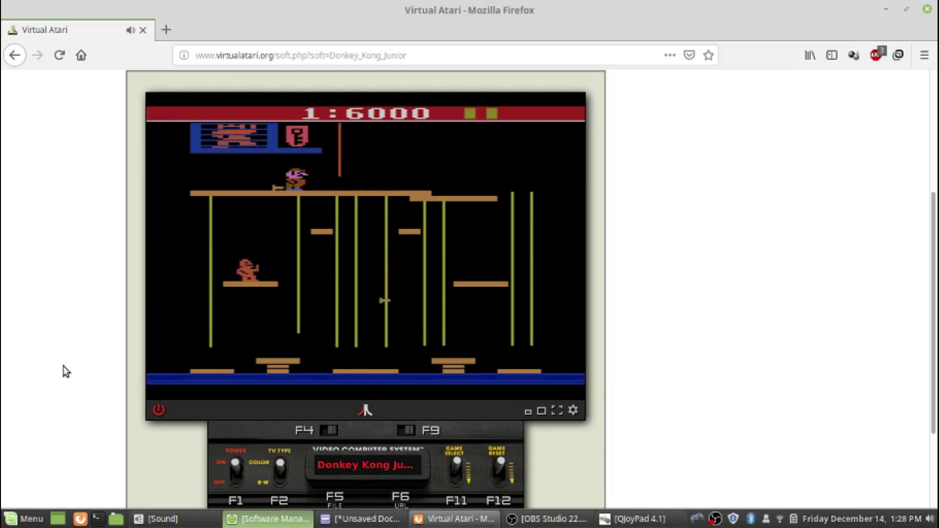
pyautogui.press('space')
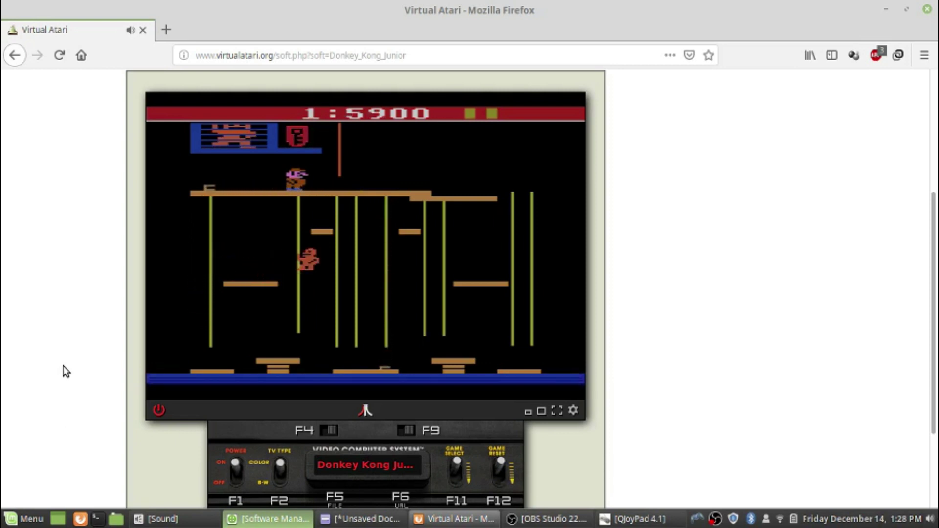
# Step: Climb the second vine, then move Junior across to the fourth vine and down it
pyautogui.press('Up')
pyautogui.press('Up')
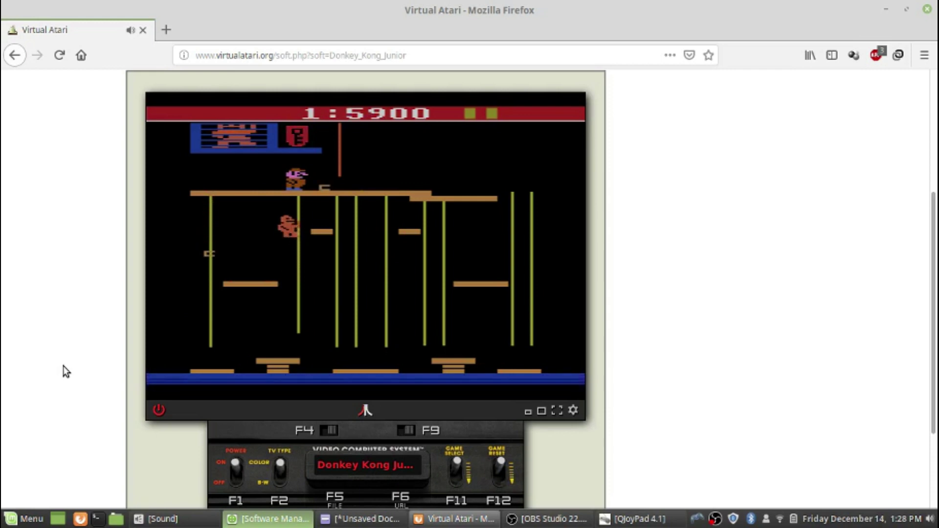
pyautogui.press('Right')
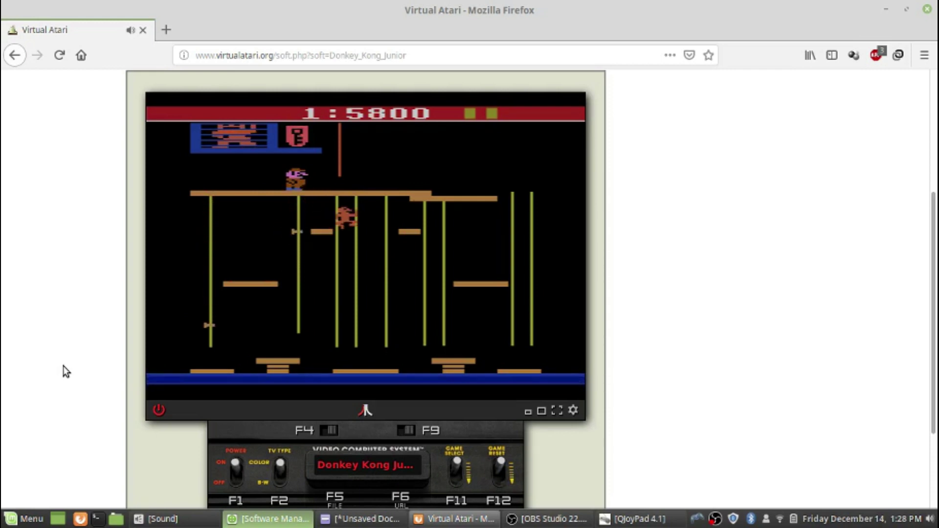
pyautogui.press('Right')
pyautogui.press('Down')
pyautogui.press('Down')
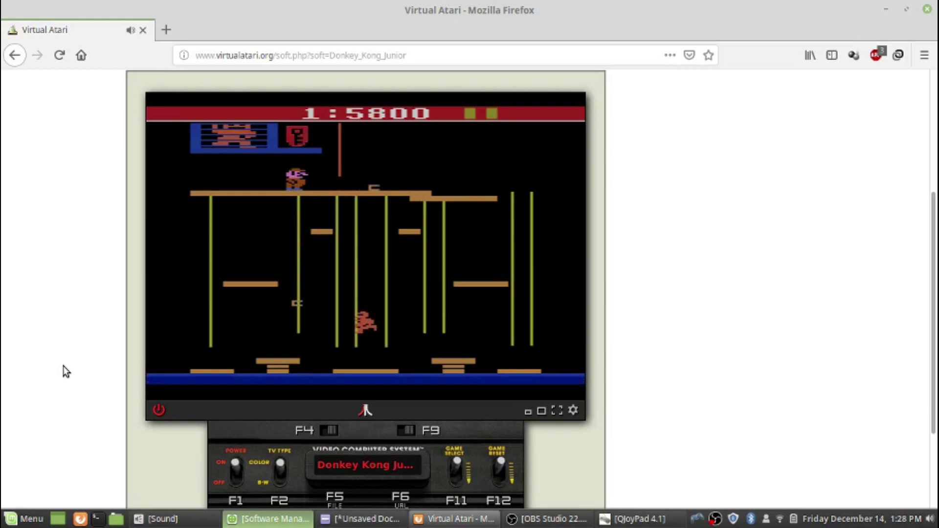
# Step: Move Junior to the fifth vine, climb it, and cross onto the small platform beside it
pyautogui.press('Right')
pyautogui.press('Up')
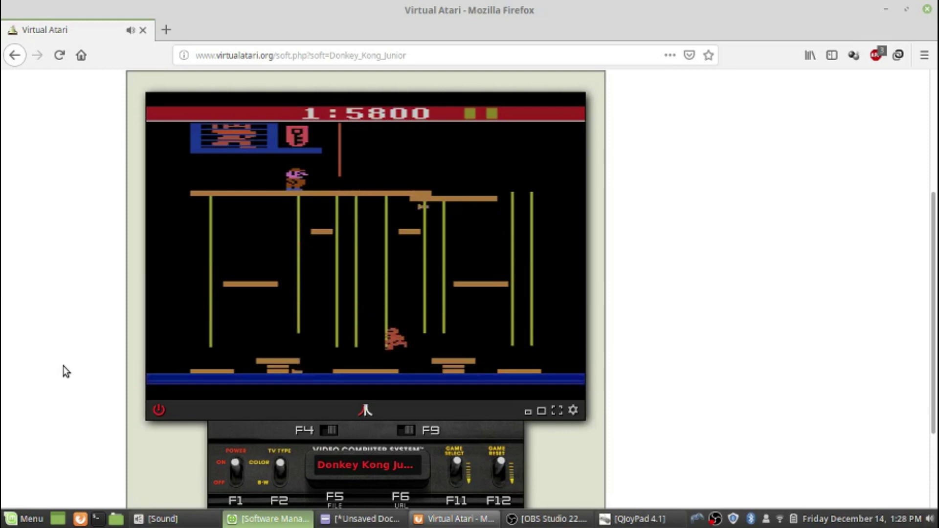
pyautogui.press('Up')
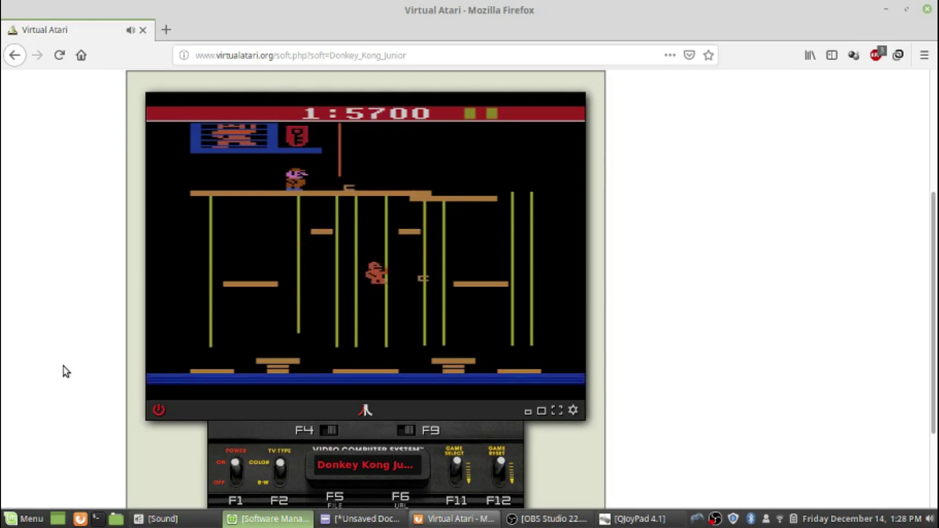
pyautogui.press('Up')
pyautogui.press('Right')
pyautogui.press('Right')
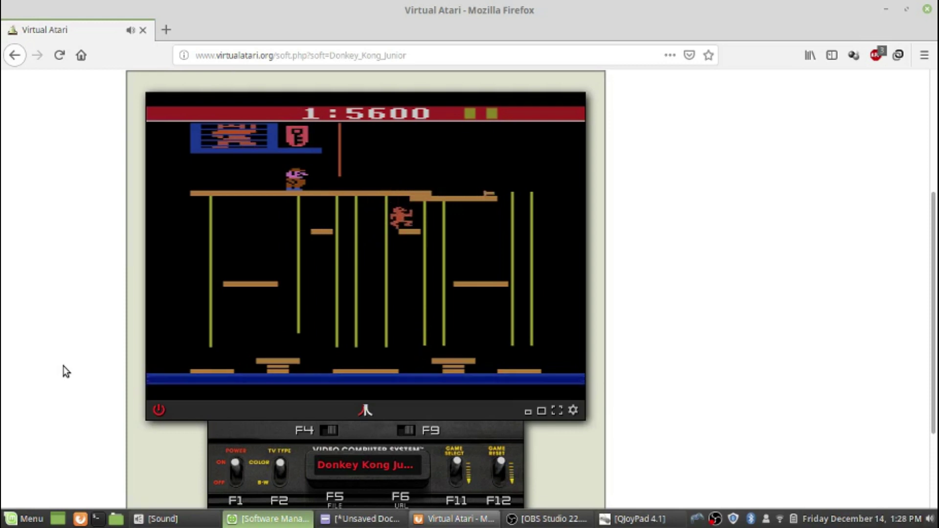
# Step: Move Junior from the small platform to the neighbouring vines, climb to the upper platform, and run back to the hanging rope beside the key
pyautogui.press('Right')
pyautogui.press('Down')
pyautogui.press('Right')
pyautogui.press('Right')
pyautogui.press('Up')
pyautogui.press('Left')
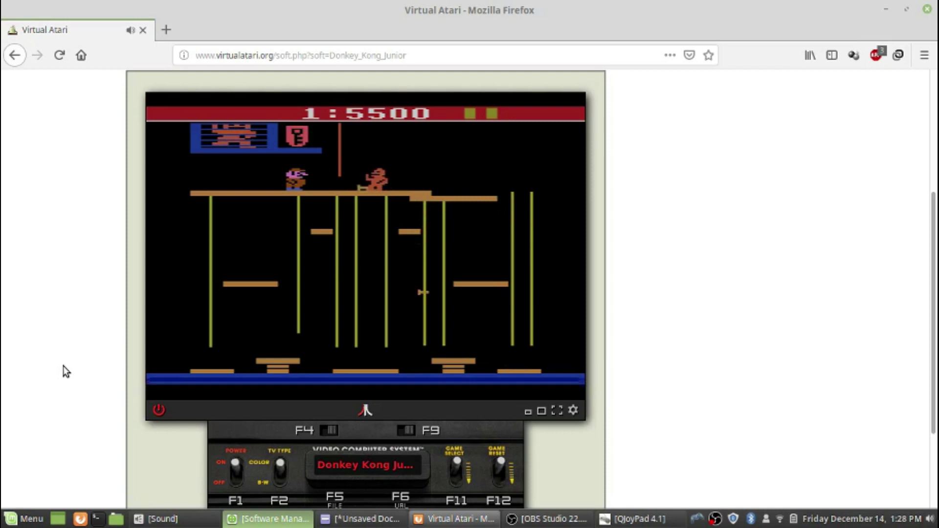
pyautogui.press('Left')
pyautogui.press('Up')
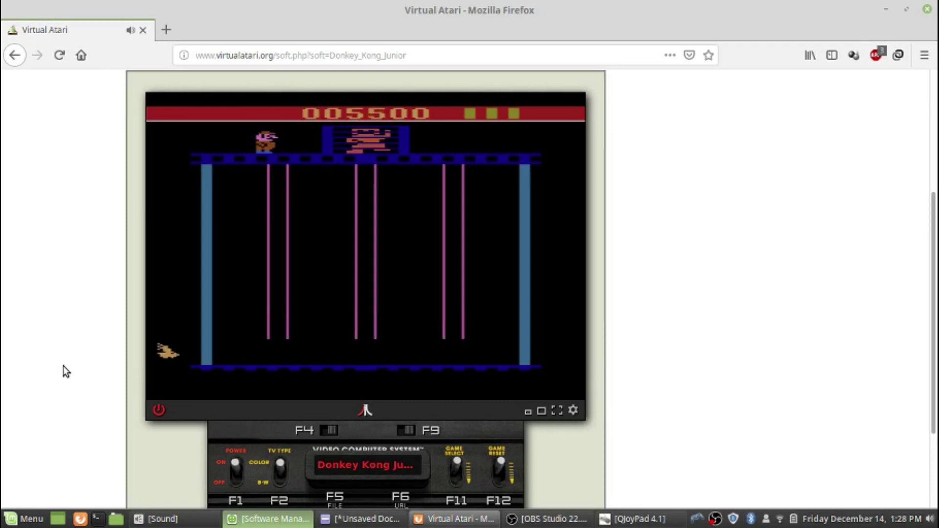
# Step: Bring Junior to the first pair of chains and push the first key up to the top
pyautogui.press('Right')
pyautogui.press('Right')
pyautogui.press('Up')
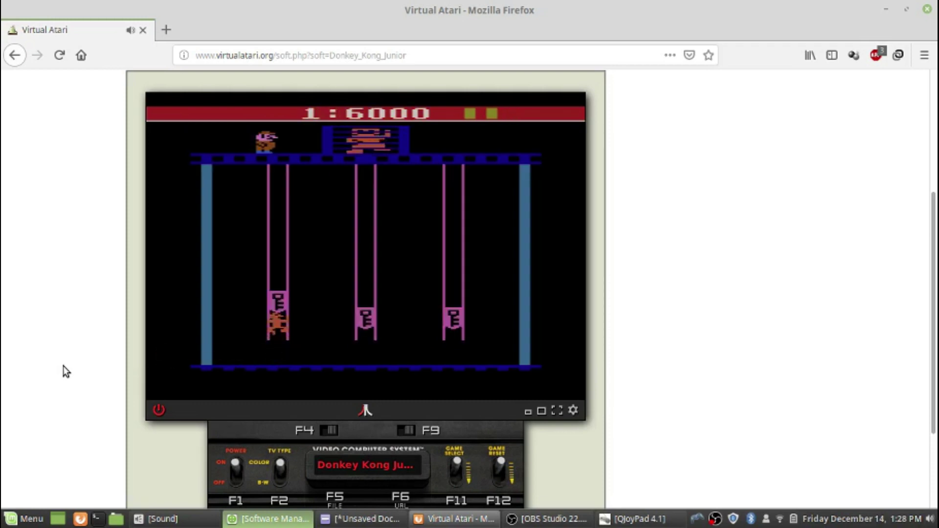
pyautogui.press('Up')
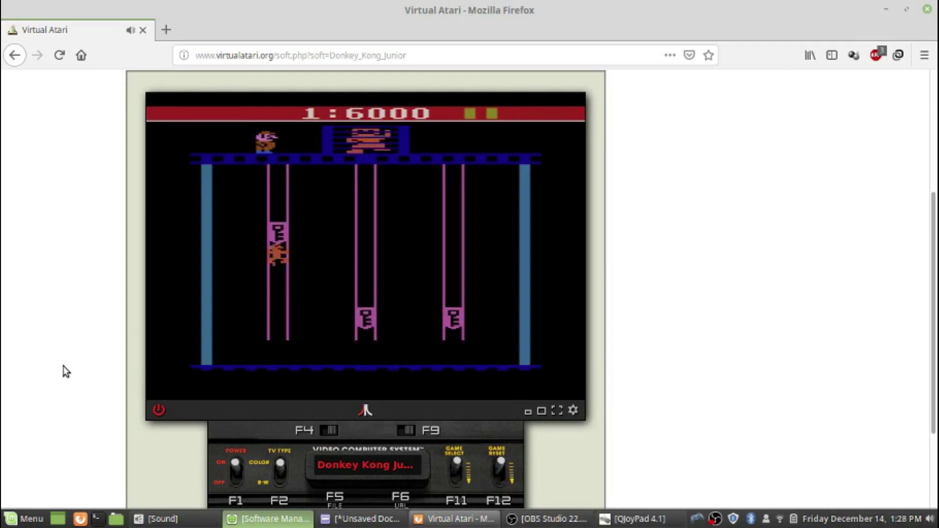
pyautogui.press('Up')
# Step: Lower Junior from the first chains and push the key on the middle pair of chains to the top
pyautogui.press('Right')
pyautogui.press('Down')
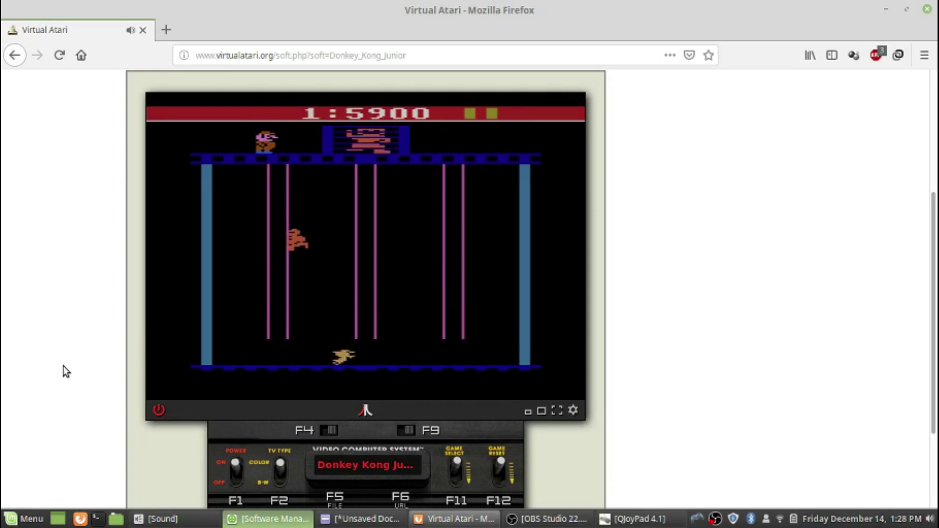
pyautogui.press('Down')
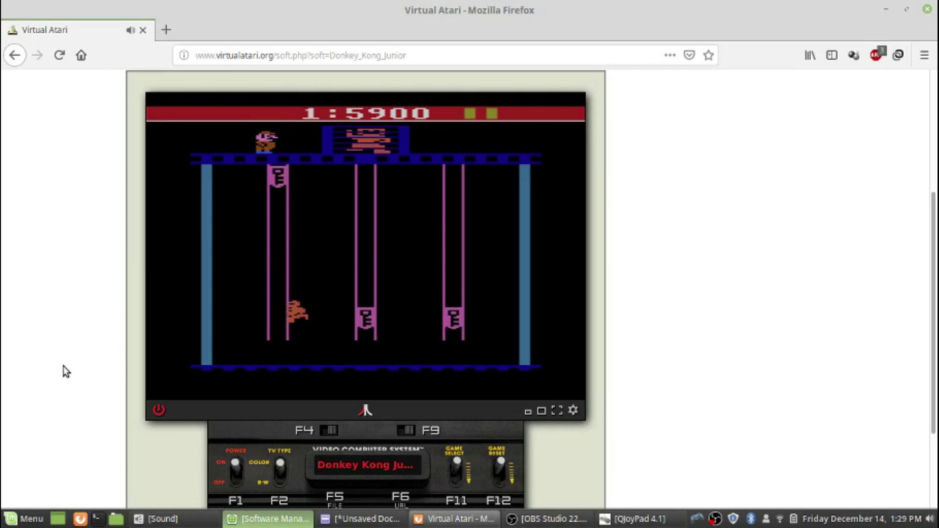
pyautogui.press('Right')
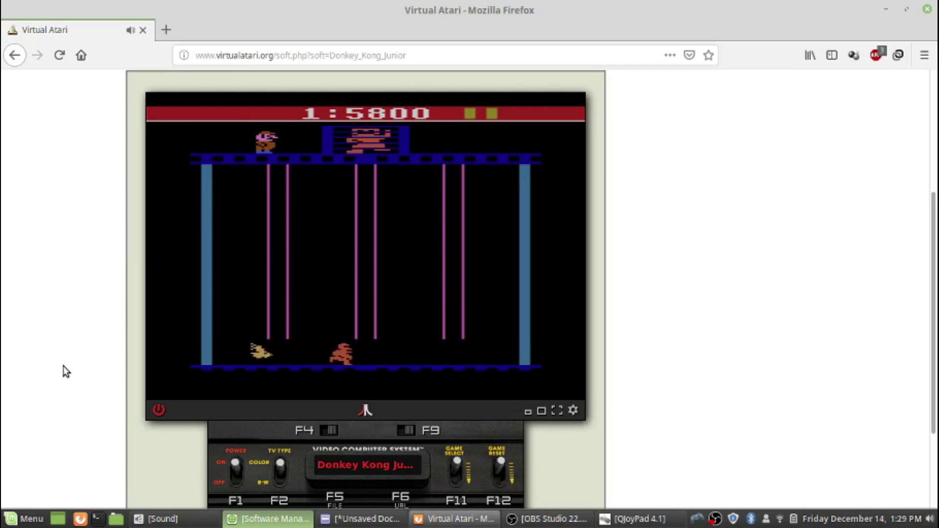
pyautogui.press('Up')
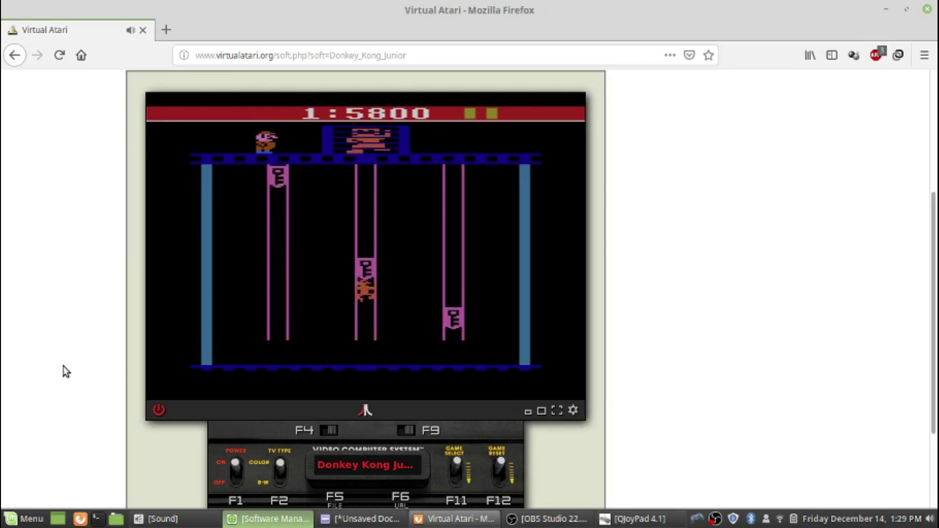
pyautogui.press('Up')
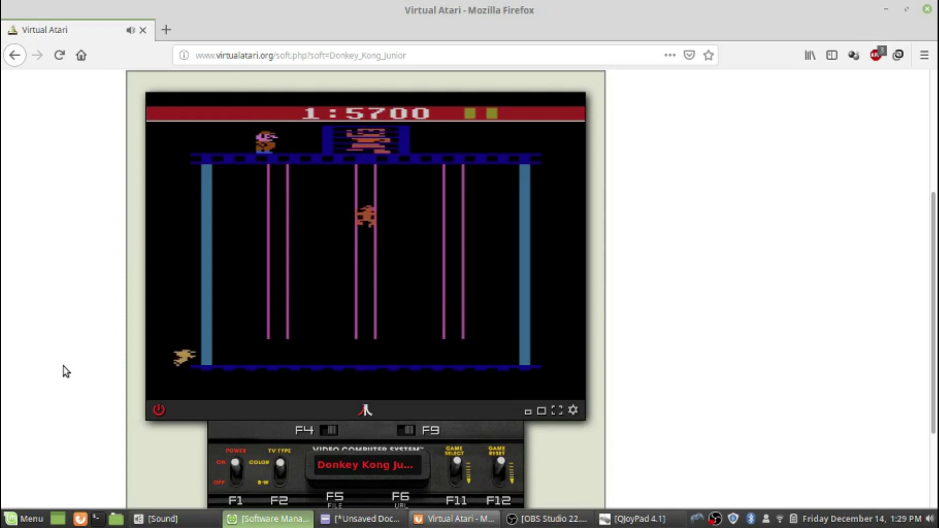
# Step: Lower Junior from the middle chains and push the key on the third pair of chains to the top
pyautogui.press('Right')
pyautogui.press('Down')
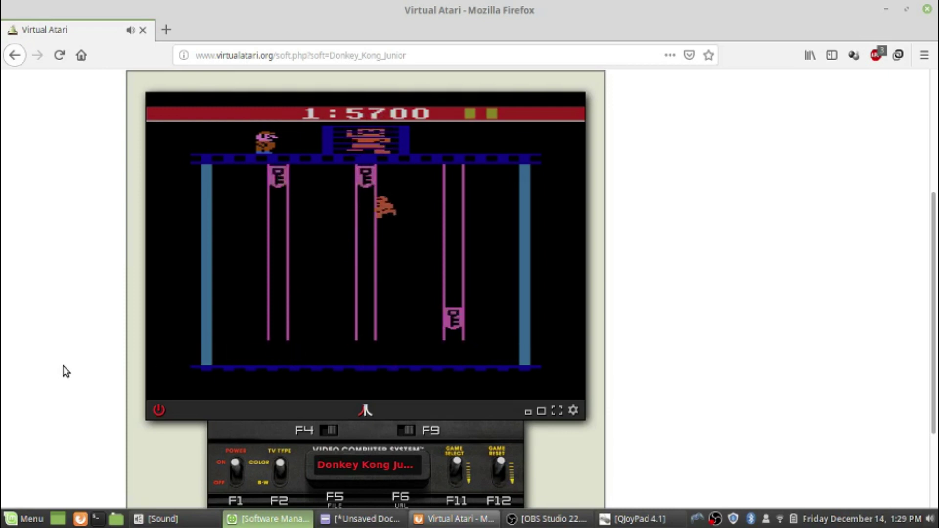
pyautogui.press('Down')
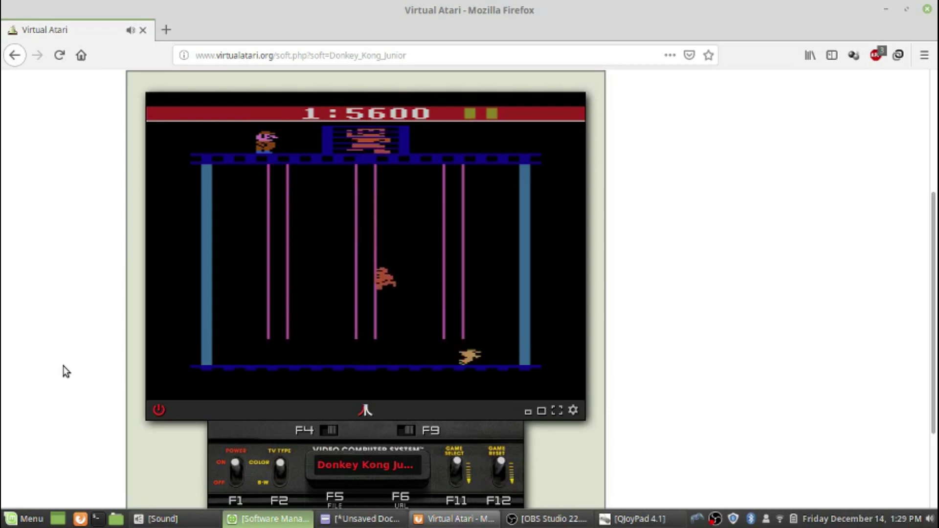
pyautogui.press('Down')
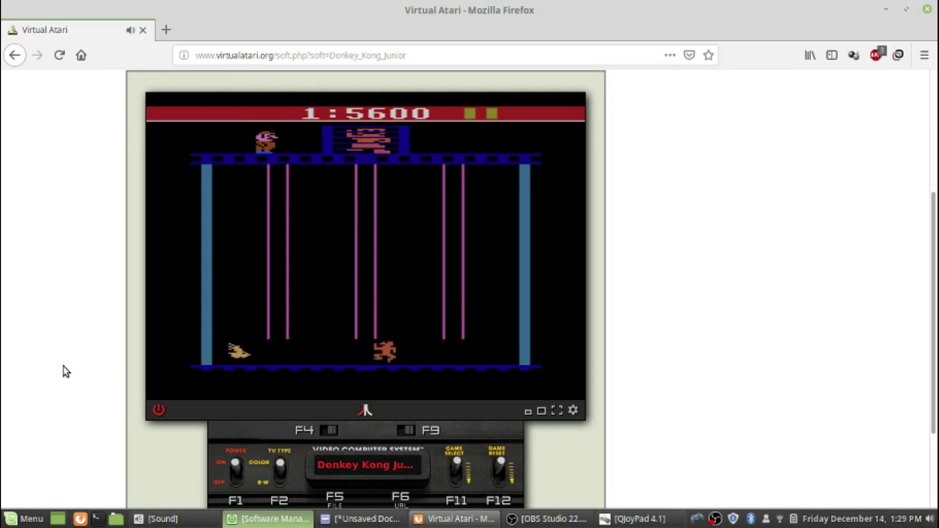
pyautogui.press('Right')
pyautogui.press('Up')
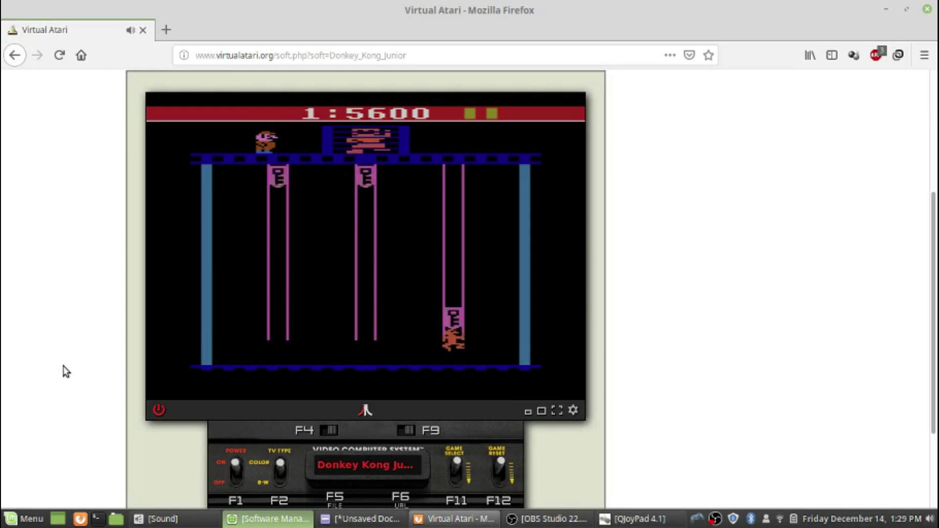
pyautogui.press('Up')
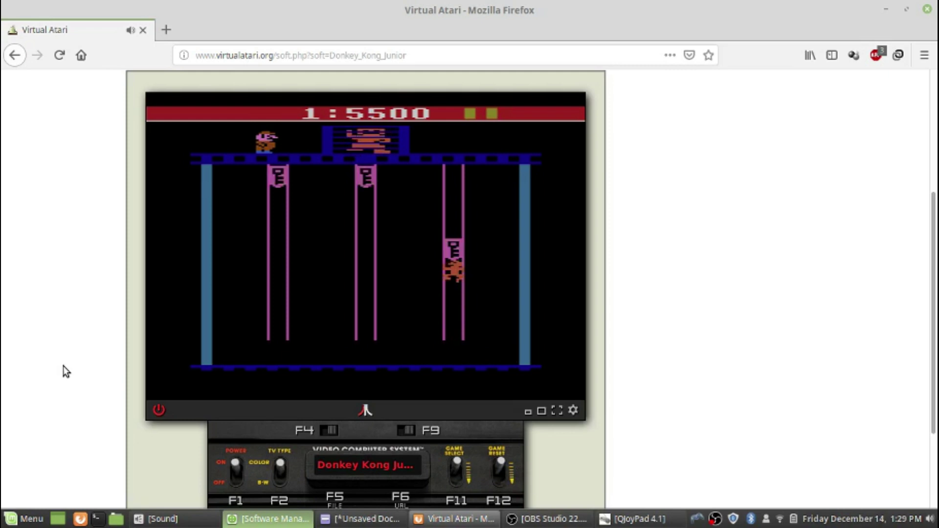
pyautogui.press('Up')
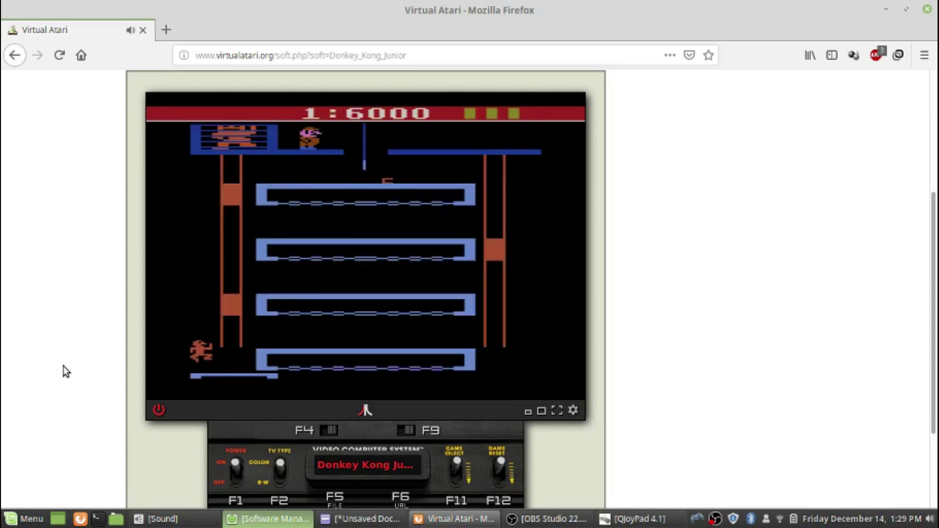
# Step: Take Junior across the lowest platform of the new level, climb the far poles, and step onto the second platform
pyautogui.press('Right')
pyautogui.press('Up')
pyautogui.press('Right')
pyautogui.press('Right')
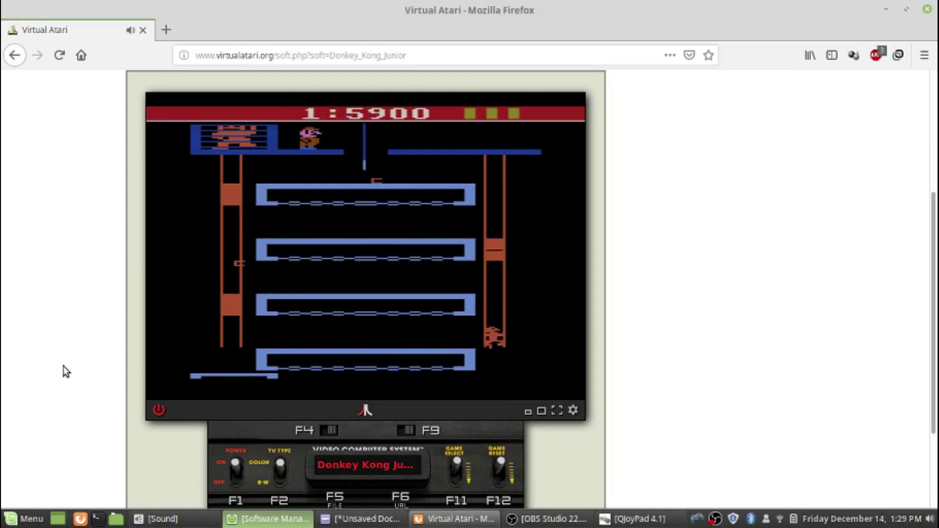
pyautogui.press('Up')
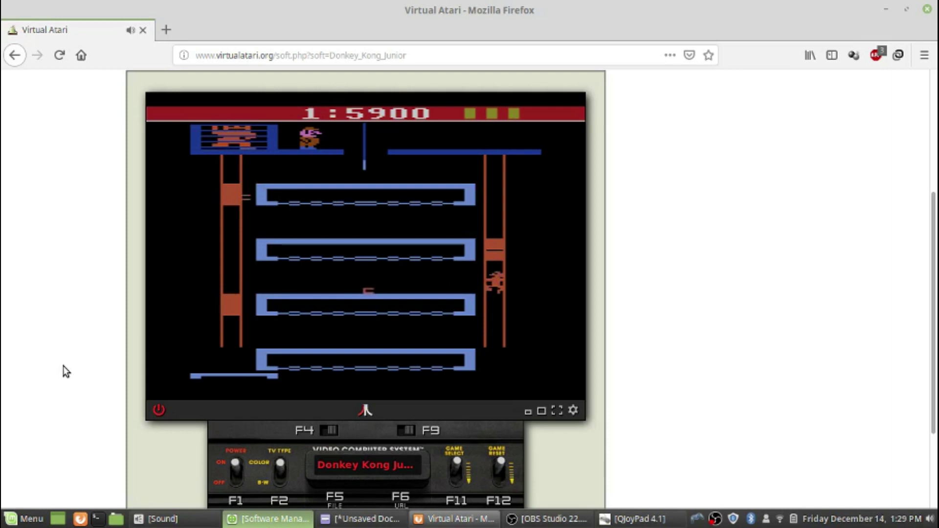
pyautogui.press('Left')
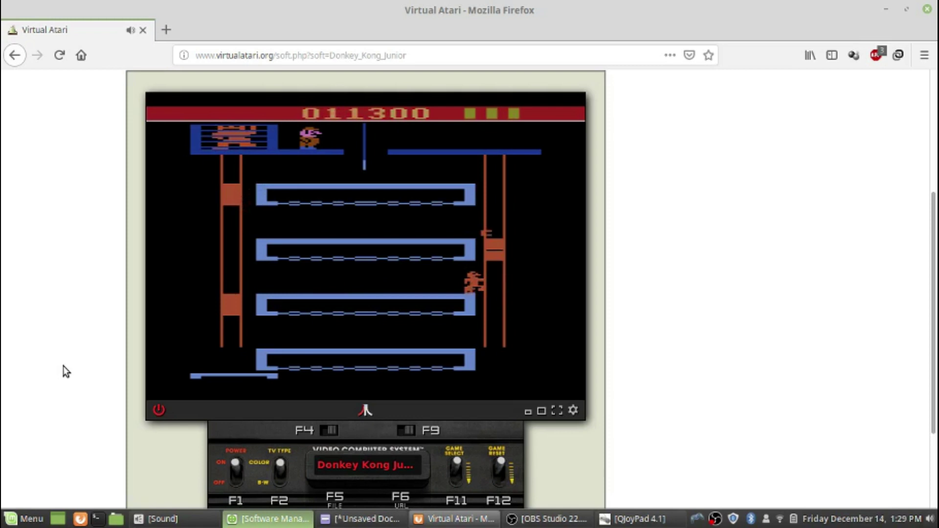
# Step: Take Junior from the start ledge across the lowest platform again and climb the far poles to second-platform height
pyautogui.press('Right')
pyautogui.press('Up')
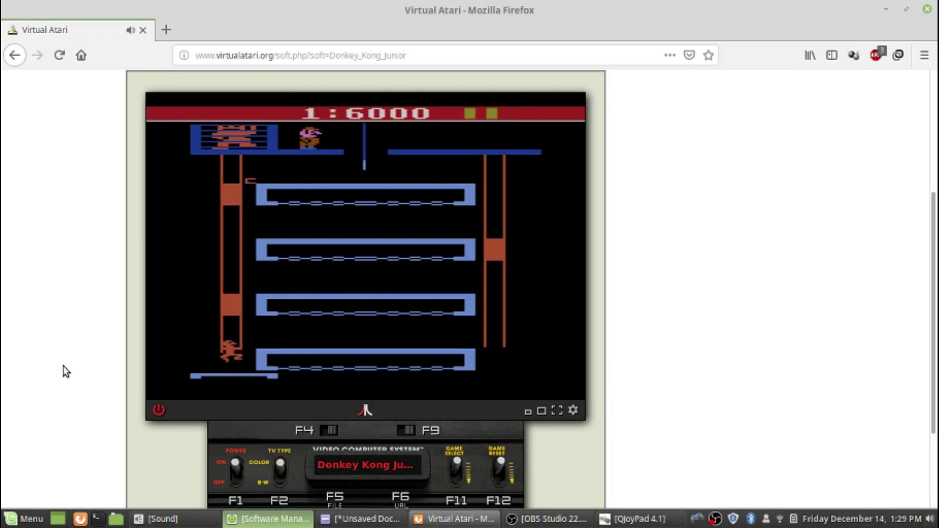
pyautogui.press('Right')
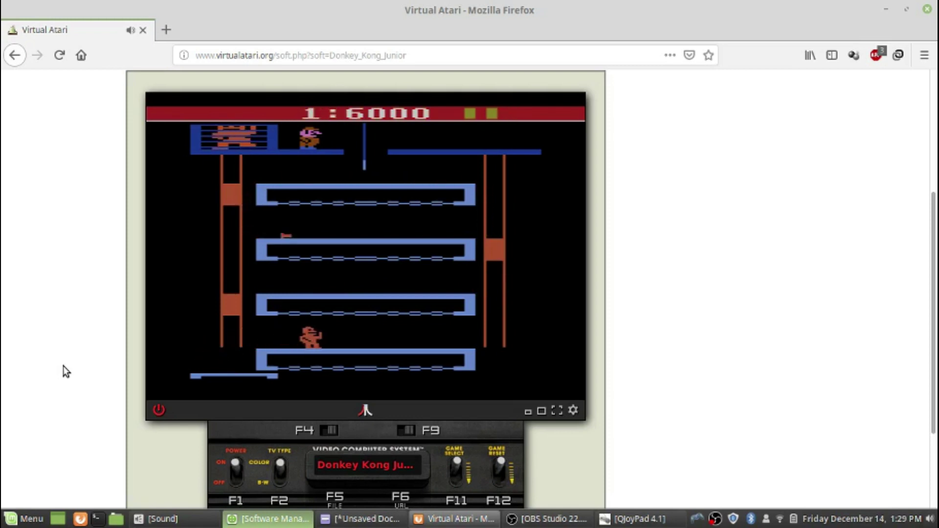
pyautogui.press('Right')
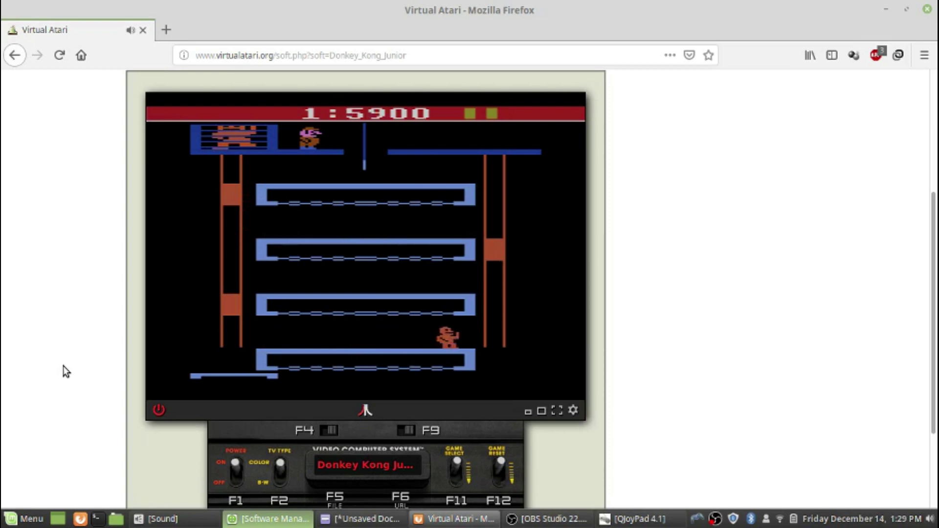
pyautogui.press('Up')
pyautogui.press('Up')
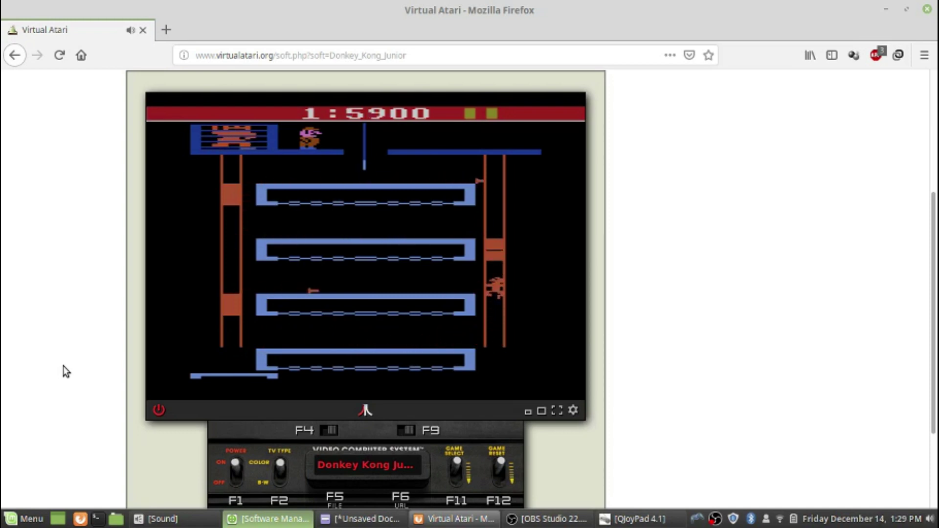
# Step: Move Junior off the far poles and run him across the second platform towards the opposite poles
pyautogui.press('Left')
pyautogui.press('Left')
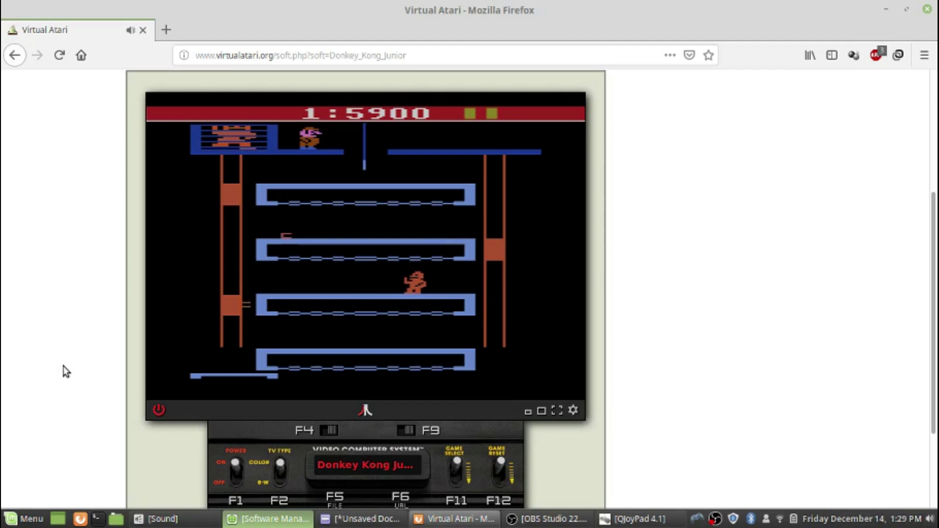
pyautogui.press('Left')
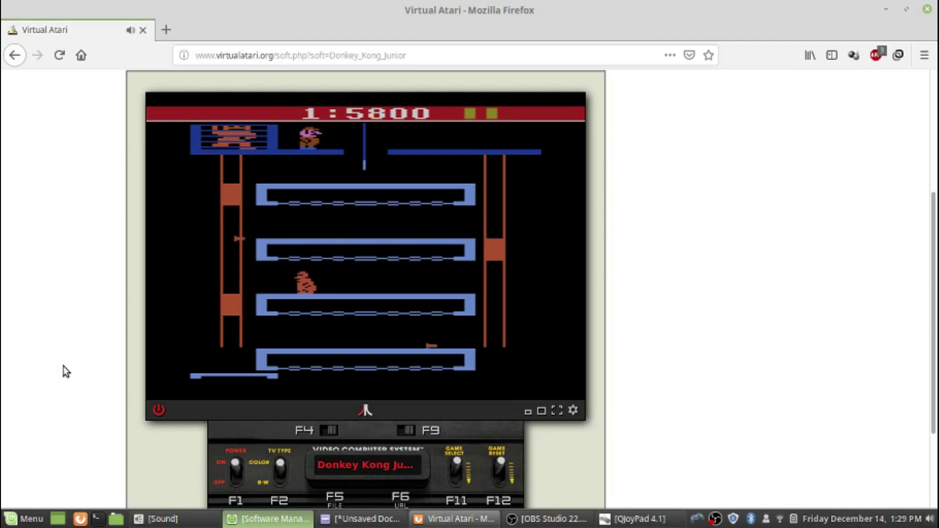
pyautogui.press('Left')
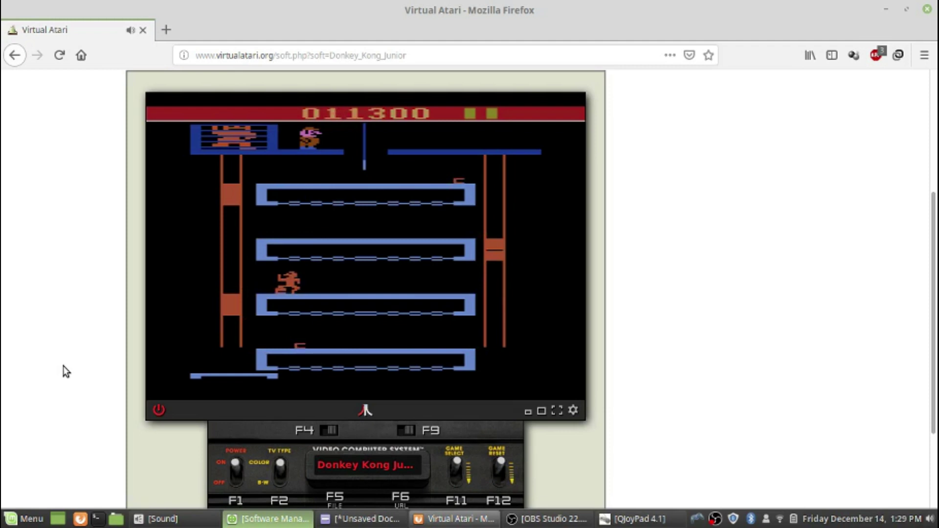
# Step: Run Junior from the start ledge across the lowest platform to the far poles and try to dodge the approaching enemy
pyautogui.press('Right')
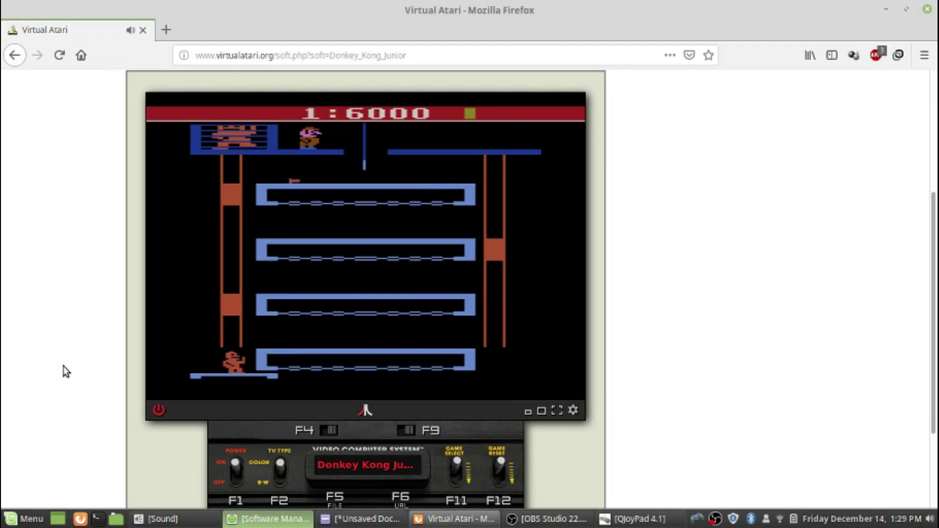
pyautogui.press('Right')
pyautogui.press('Right')
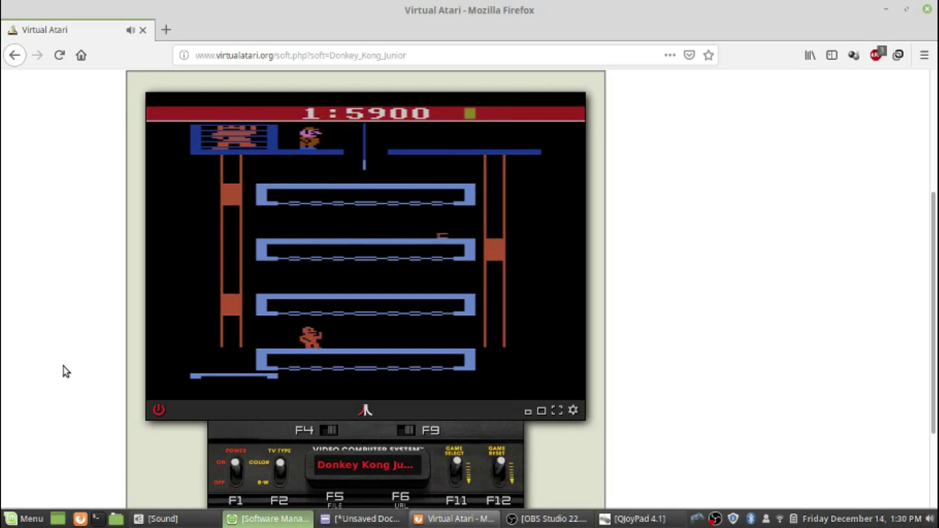
pyautogui.press('Right')
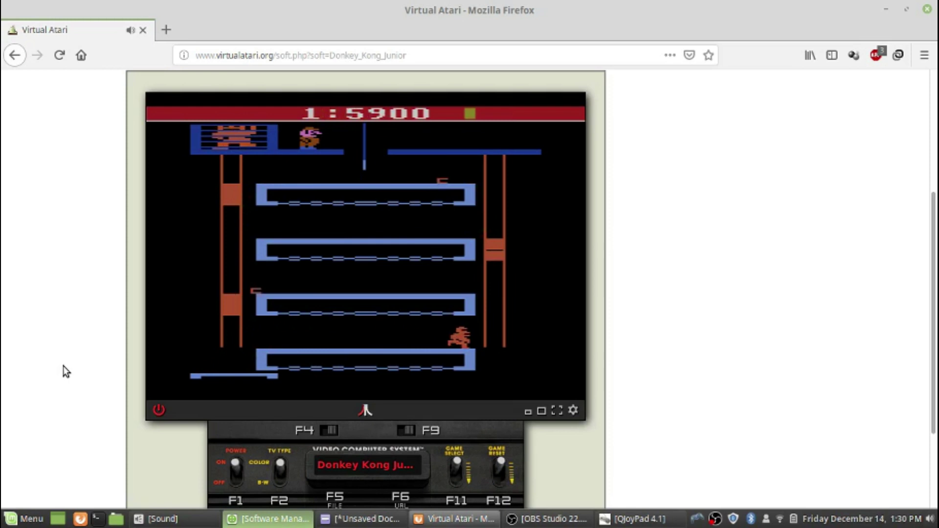
pyautogui.press('Left')
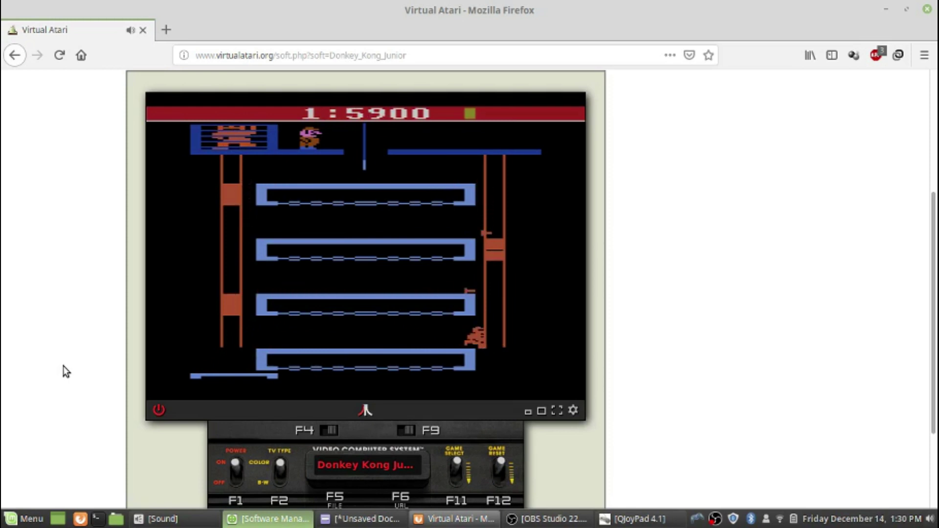
pyautogui.press('space')
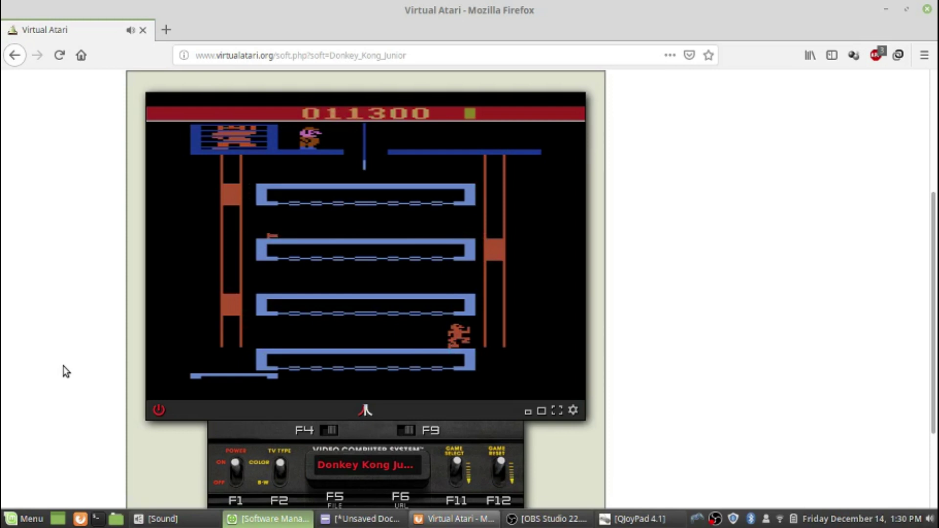
# Step: Use the last life to cross the lowest platform, climb the far poles, and head for the second platform
pyautogui.press('Right')
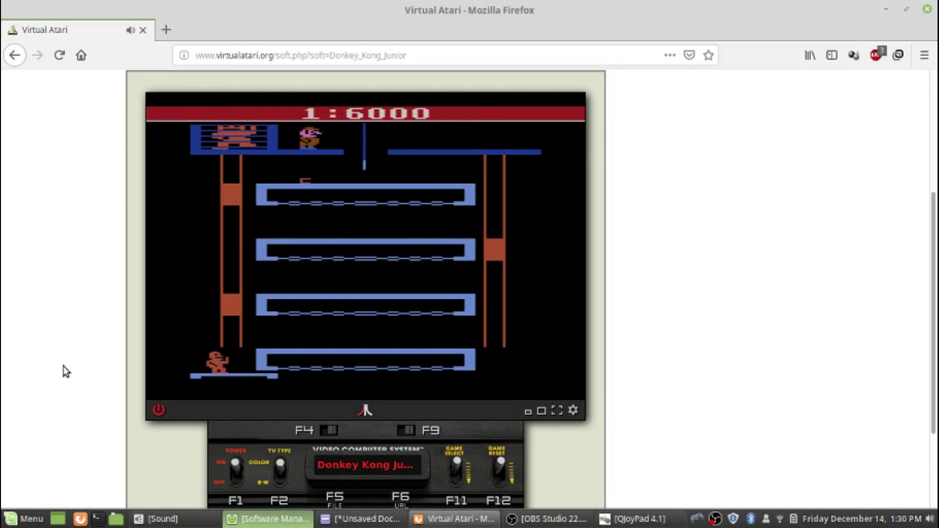
pyautogui.press('Right')
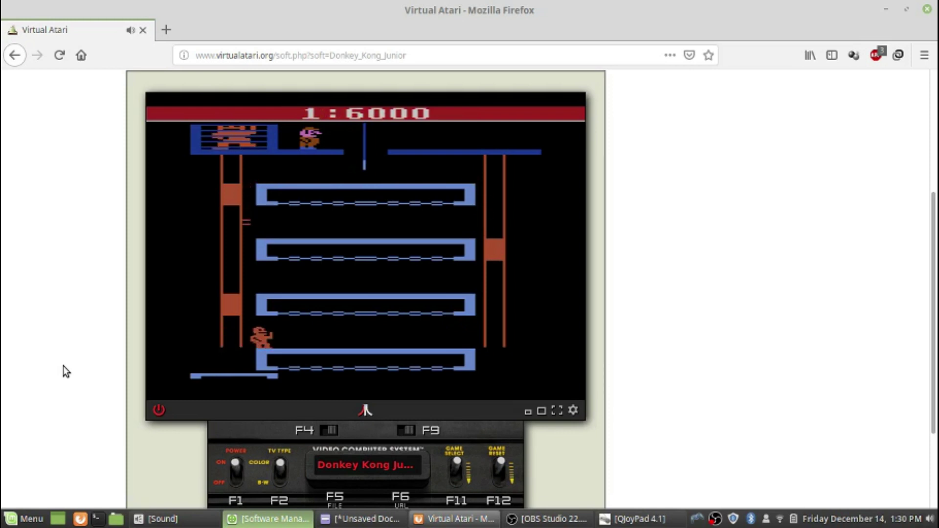
pyautogui.press('Right')
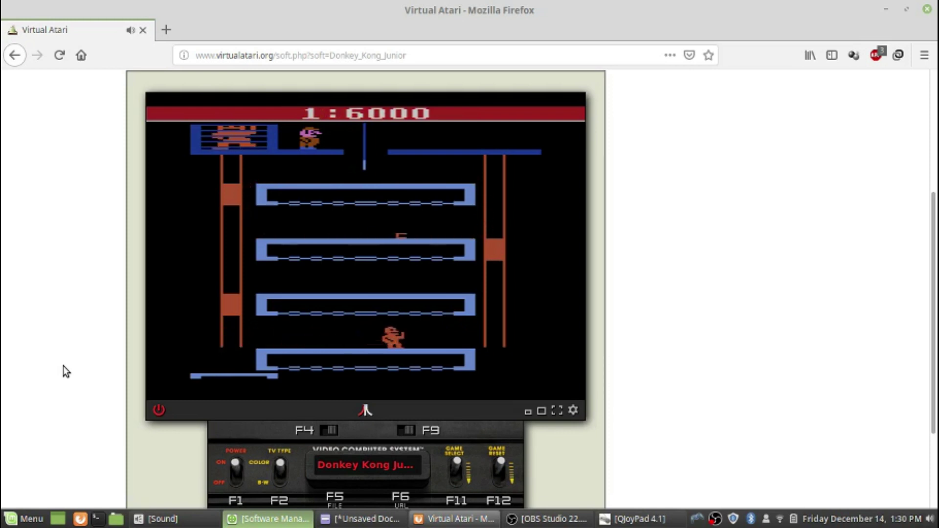
pyautogui.press('Right')
pyautogui.press('Up')
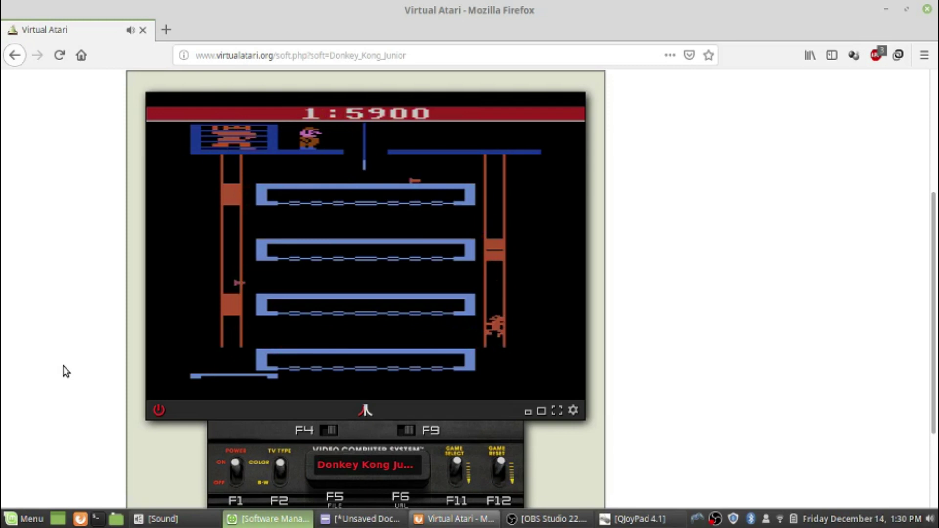
pyautogui.press('Up')
pyautogui.press('Left')
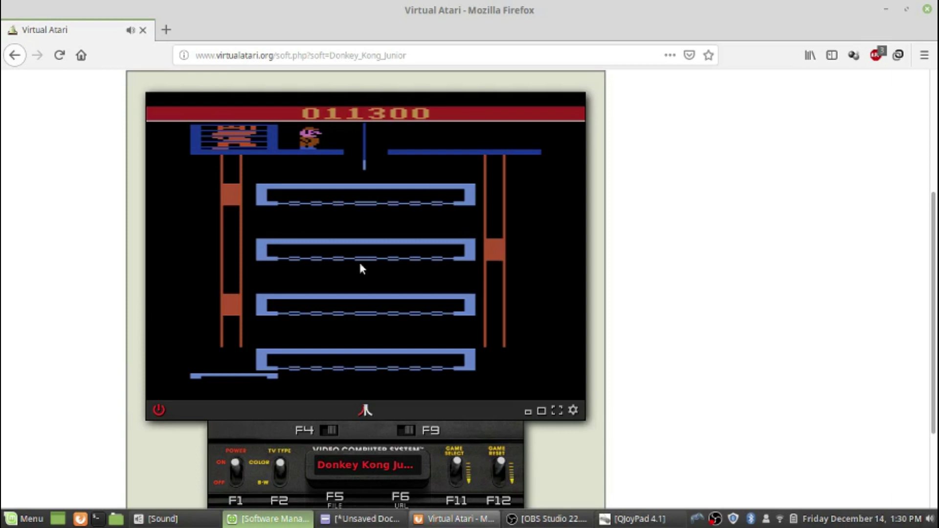
# Step: Bring up the QJoyPad window to review the logiteckBlue mapping for Joystick 1, and return to the Firefox game page
pyautogui.click(627, 517)
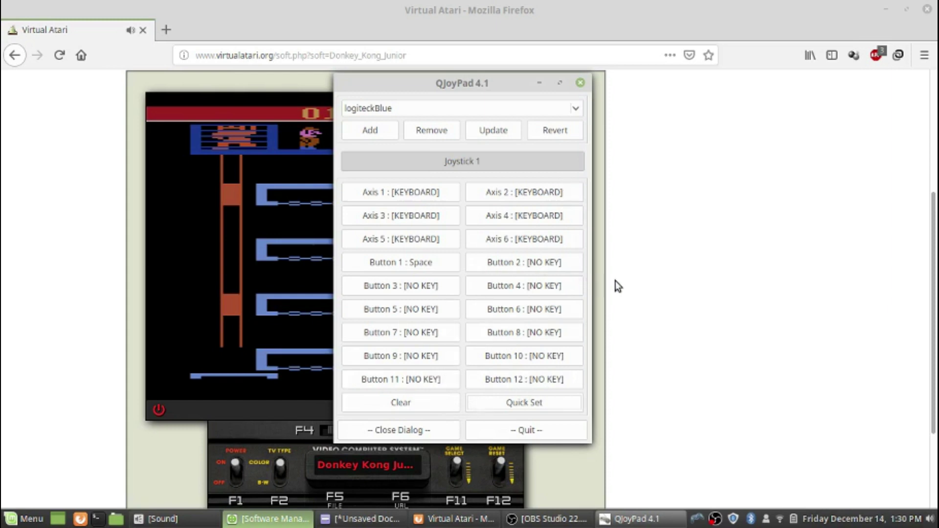
pyautogui.click(608, 220)
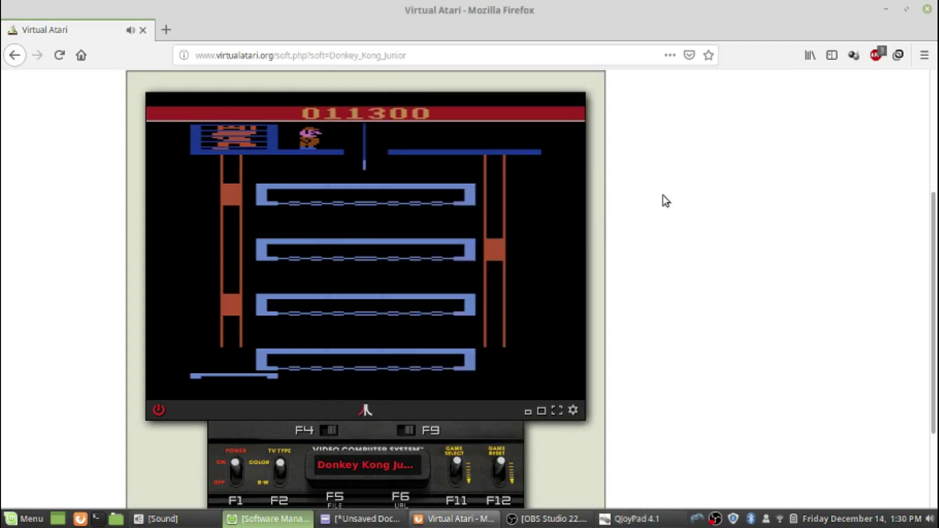
pyautogui.scroll(3, 671, 199)
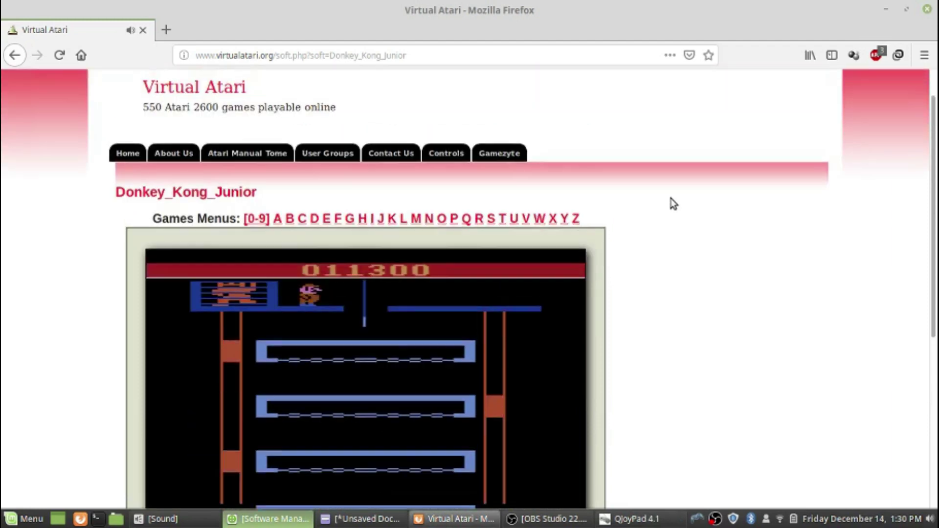
pyautogui.scroll(-6, 673, 204)
pyautogui.scroll(8, 673, 204)
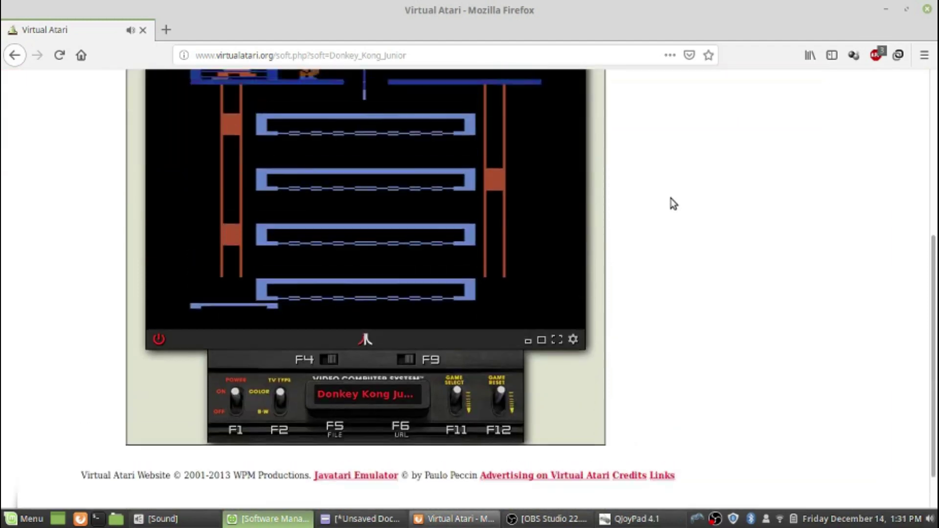
pyautogui.scroll(-6, 671, 198)
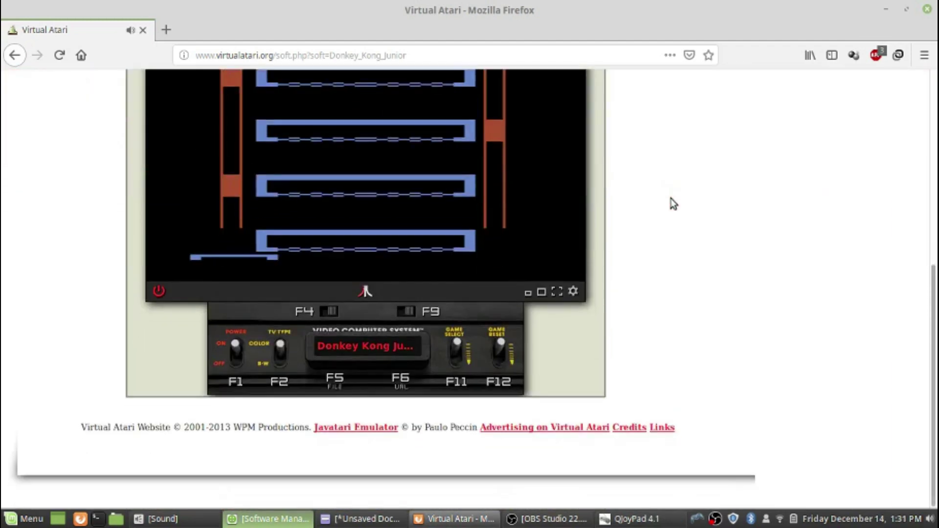
pyautogui.scroll(6, 673, 204)
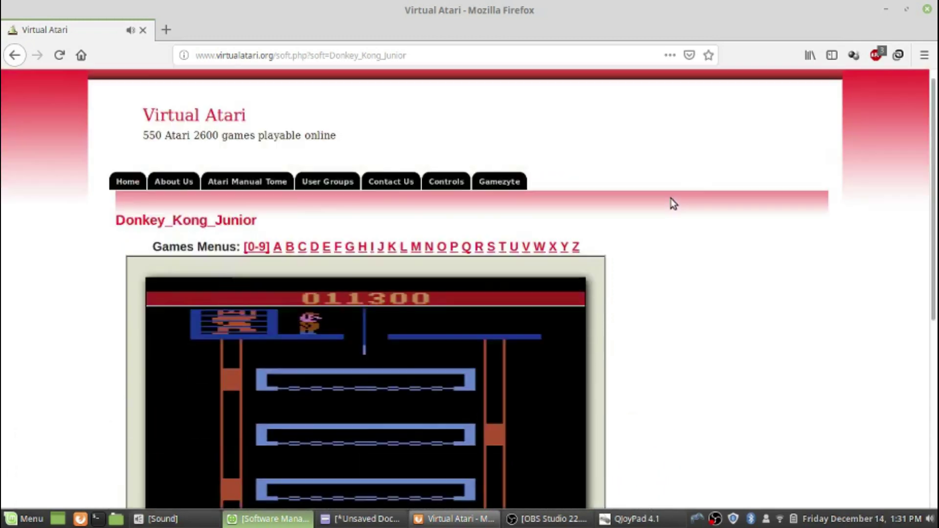
pyautogui.scroll(-6, 673, 204)
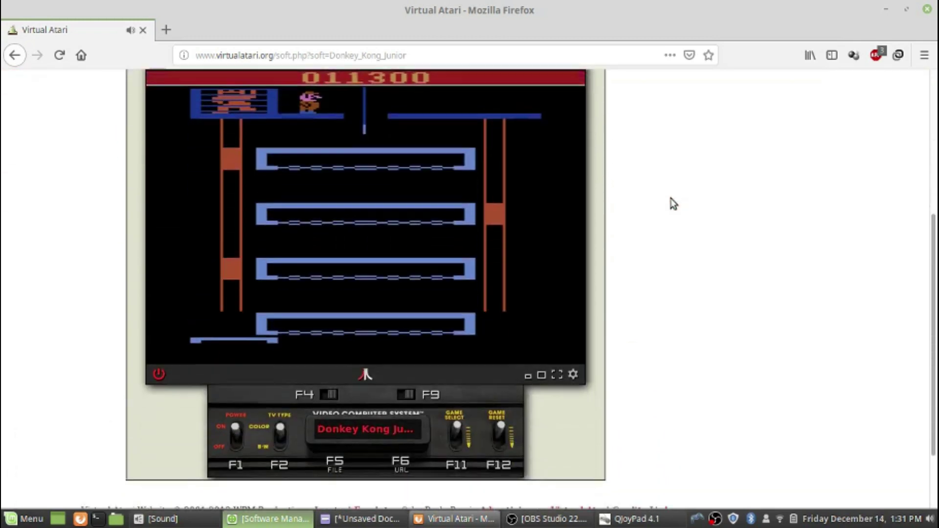
pyautogui.scroll(6, 673, 204)
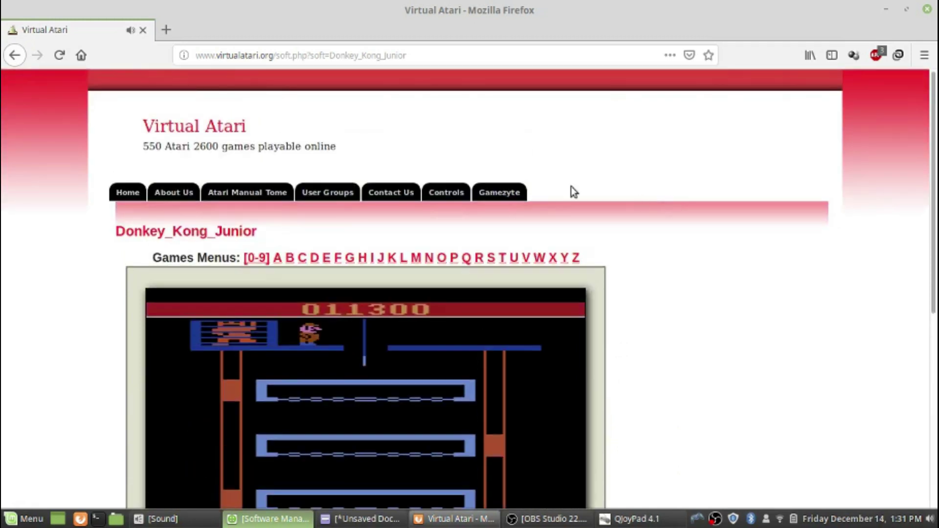
# Step: Go back from the Donkey Kong Junior page to the Games [D] list and look through the available Atari cartridges
pyautogui.click(14, 61)
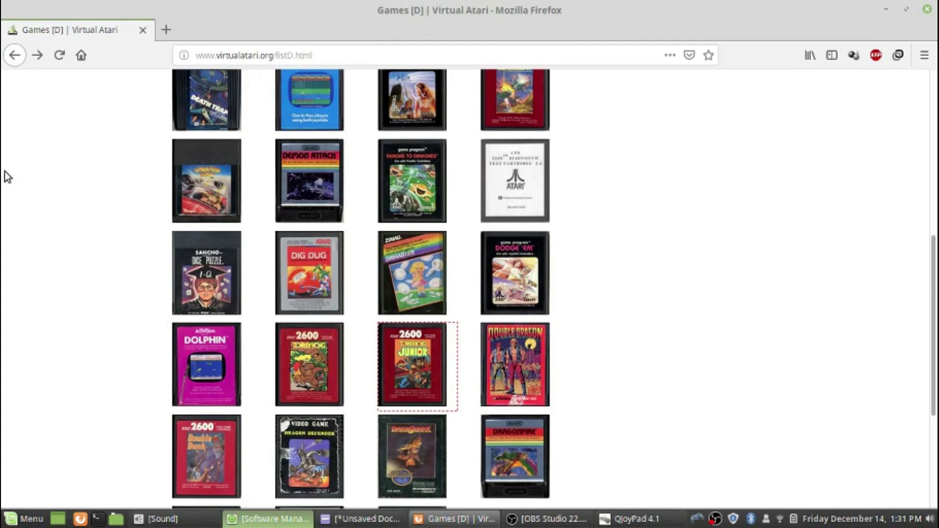
pyautogui.scroll(-3, 6, 177)
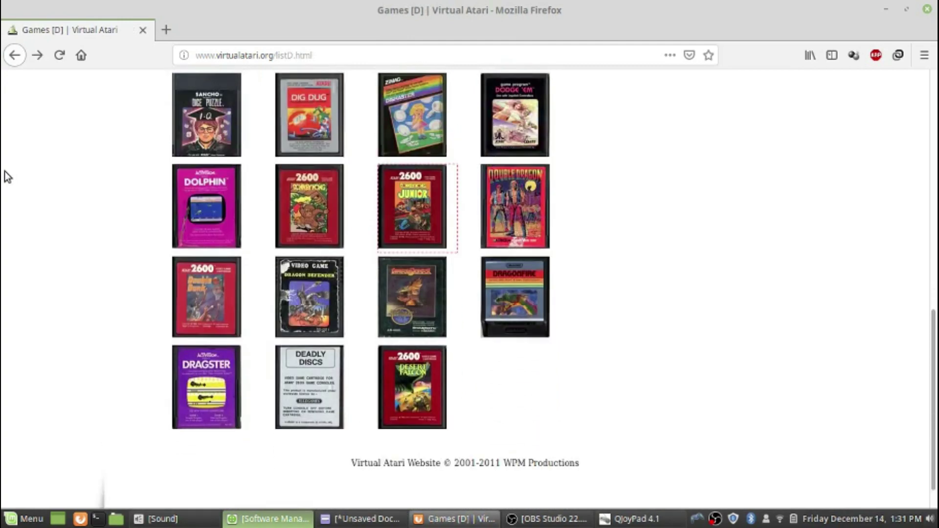
pyautogui.scroll(7, 7, 177)
pyautogui.scroll(3, 7, 177)
pyautogui.scroll(-3, 7, 177)
pyautogui.scroll(-7, 7, 177)
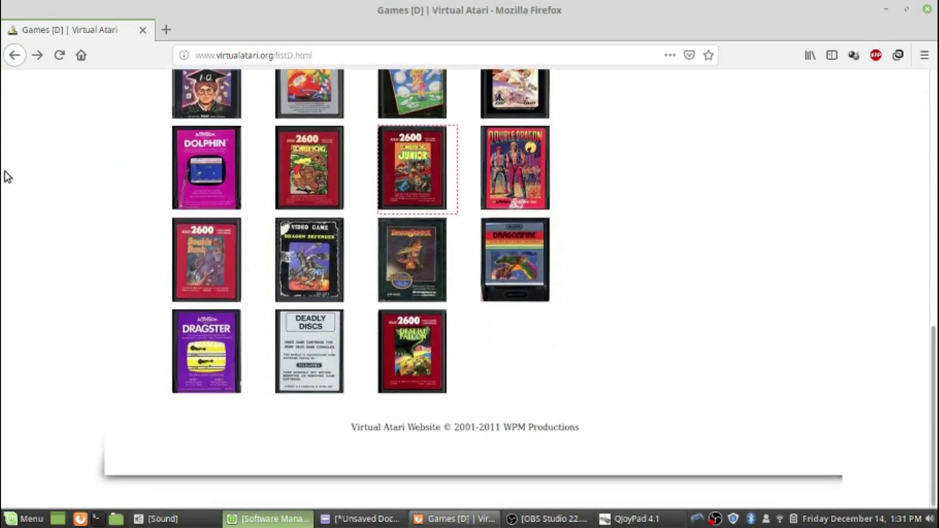